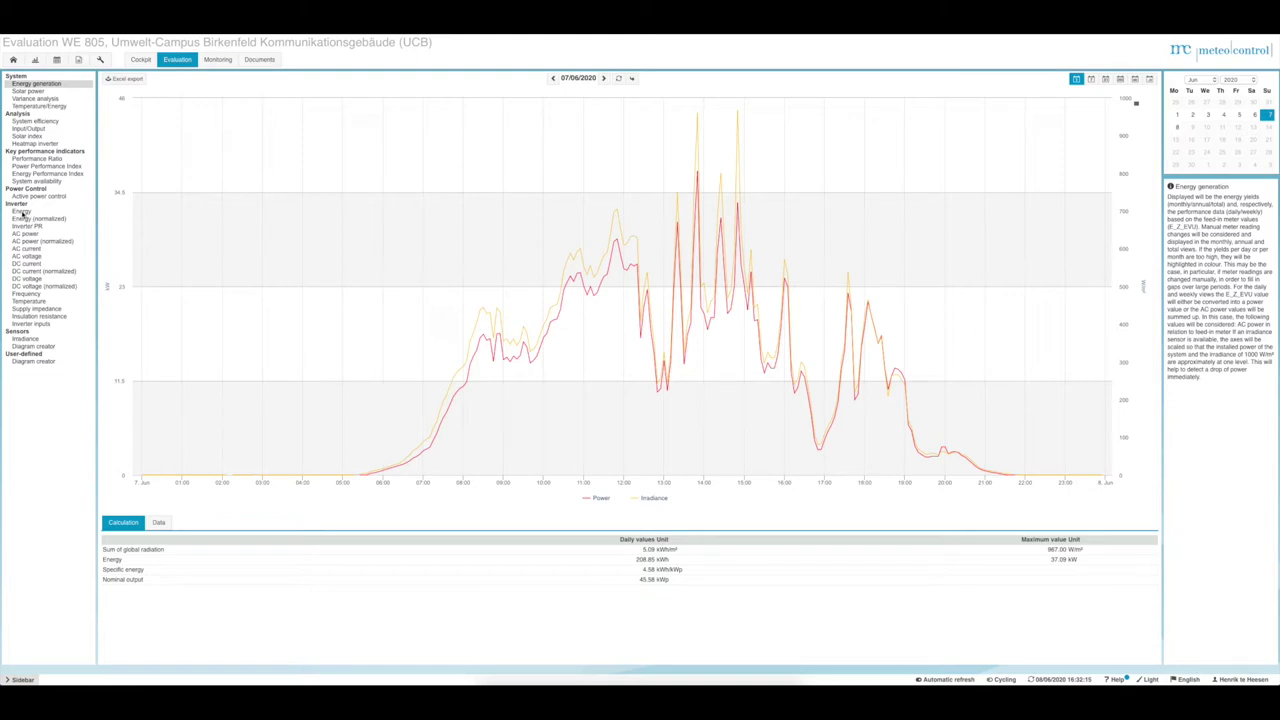
- Read each inverter's energy for 07/06/2020: KG WR 1 34.35 kWh, KG WR 2 87.84, KG WR 3 86.68
{"action": "left_click", "coordinate": [26, 212]}
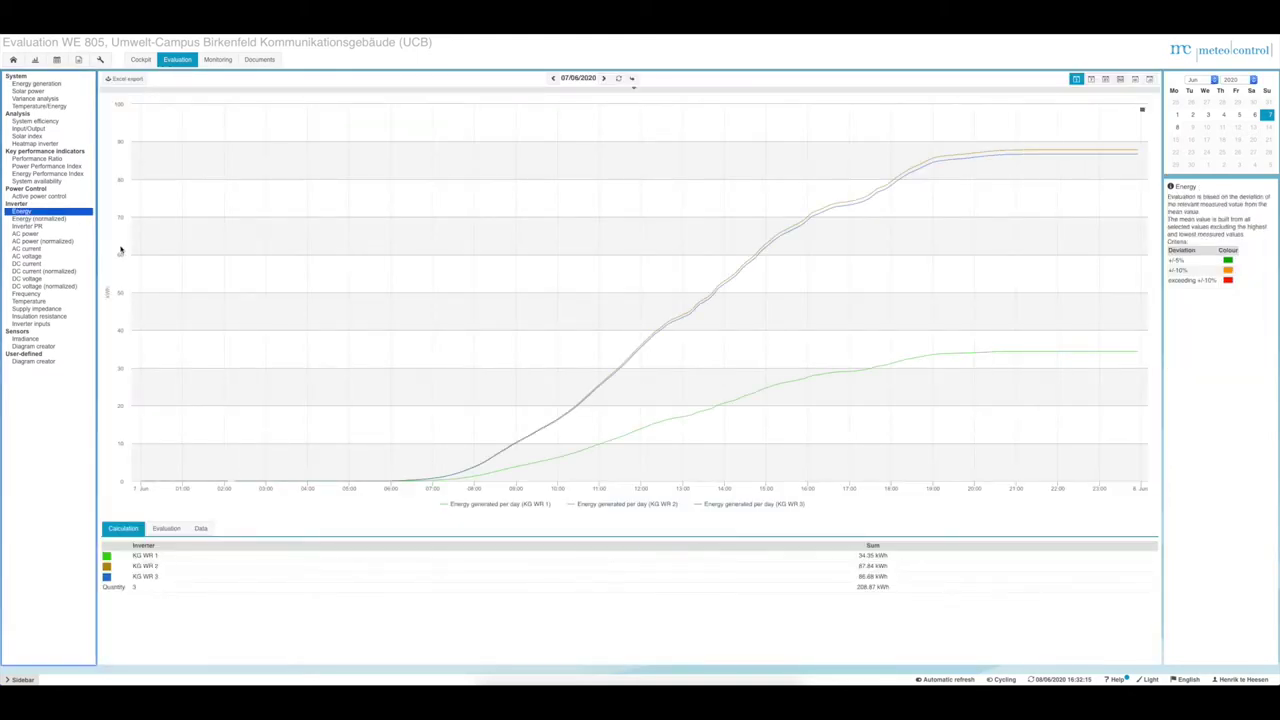
{"action": "mouse_move", "coordinate": [572, 370]}
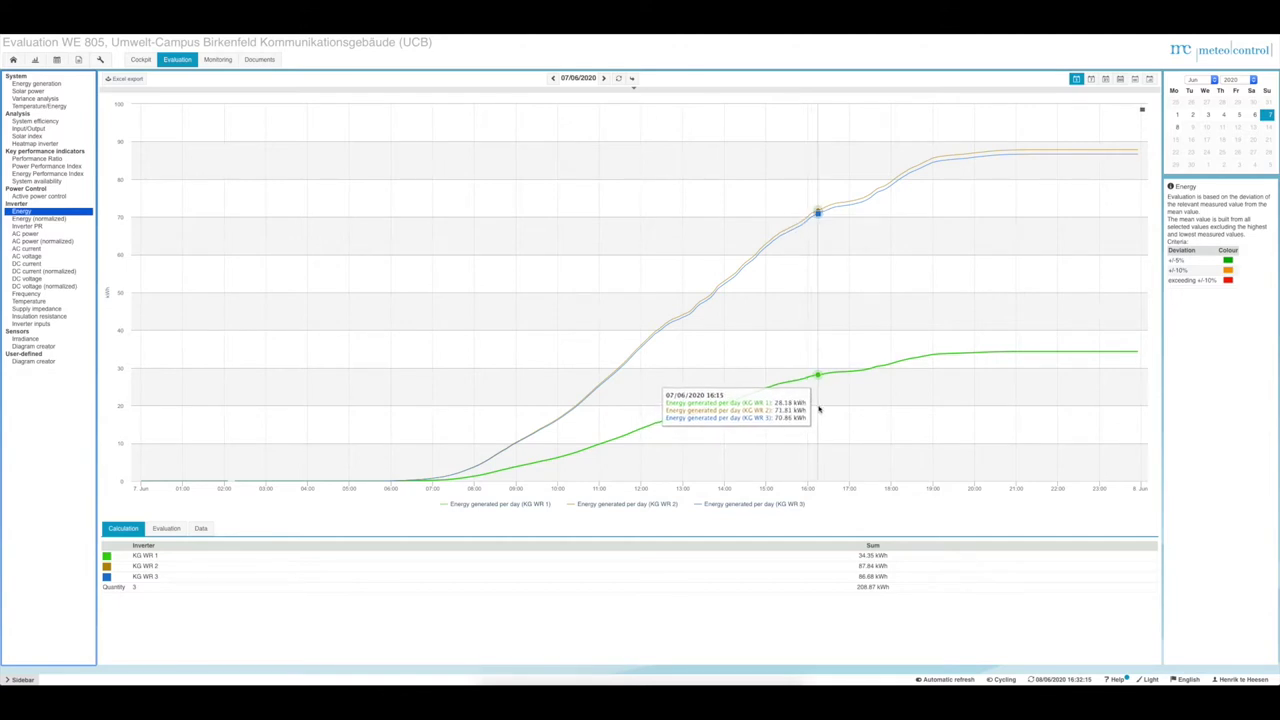
{"action": "left_click", "coordinate": [41, 220]}
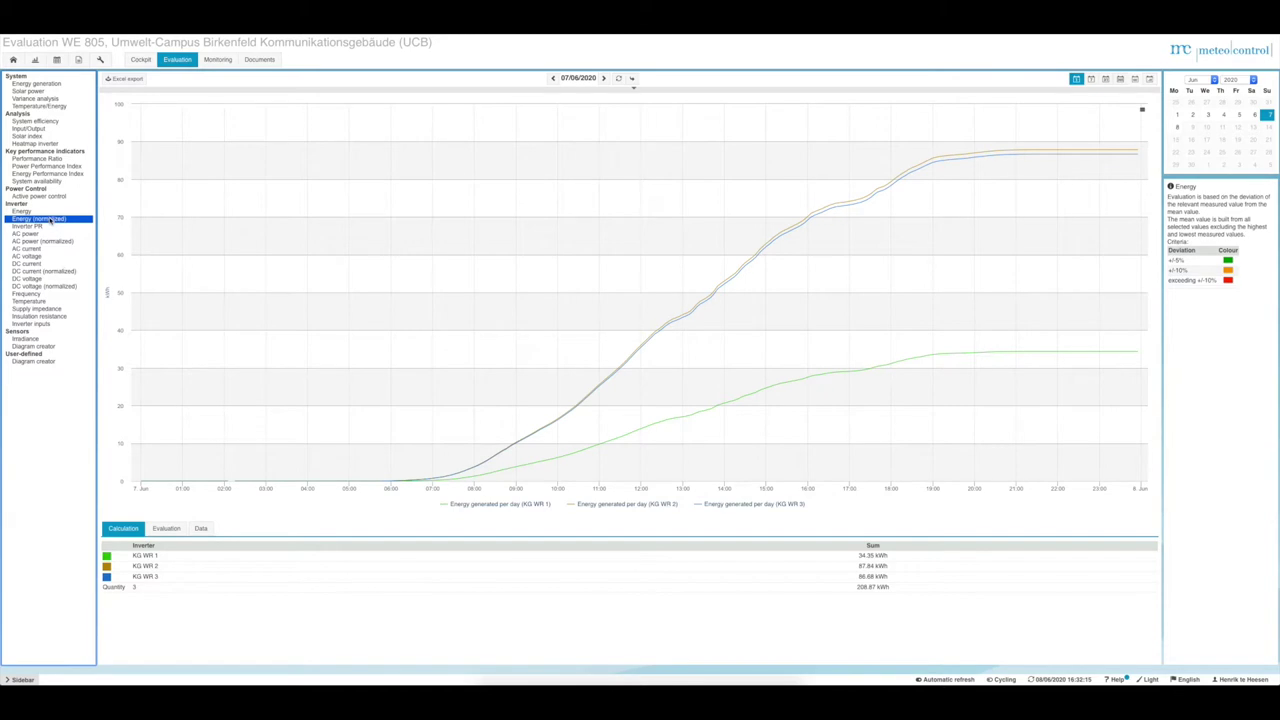
- Compare normalized energy per inverter: KG WR 3 4.54, KG WR 2 4.59, KG WR 1 4.67 kWh/kWp
{"action": "left_click", "coordinate": [40, 219]}
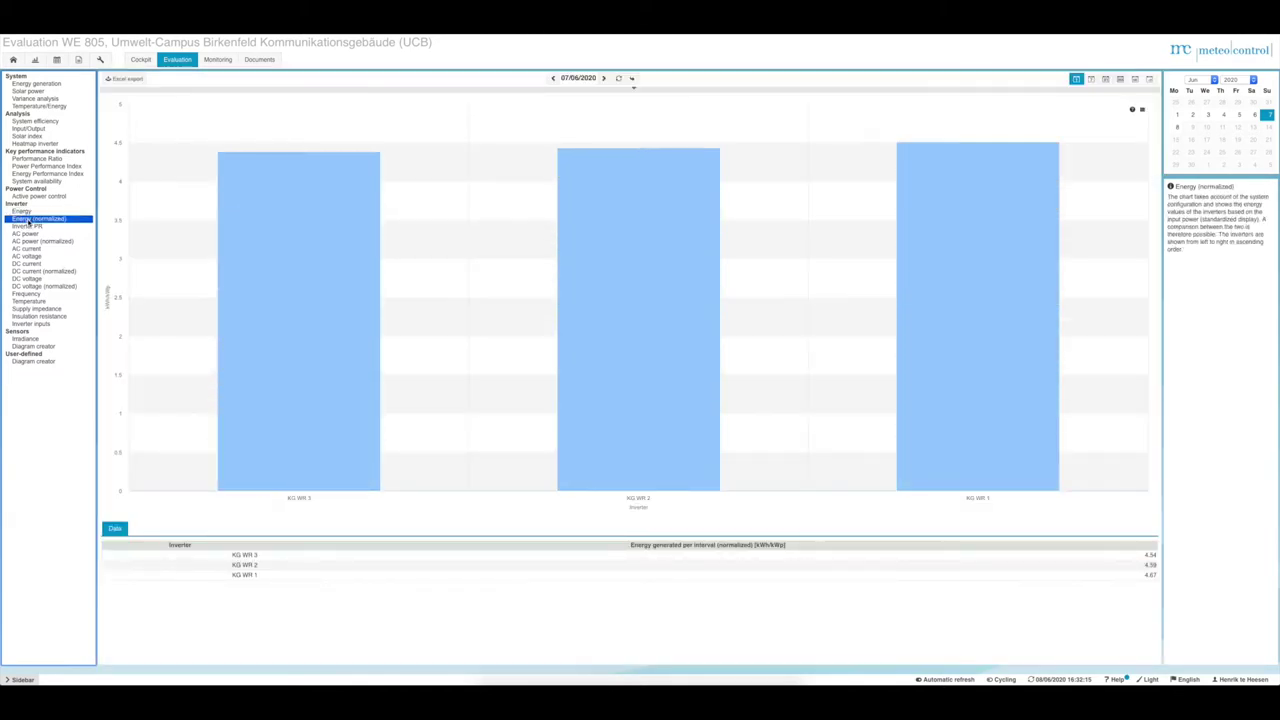
{"action": "mouse_move", "coordinate": [159, 277]}
{"action": "mouse_move", "coordinate": [529, 231]}
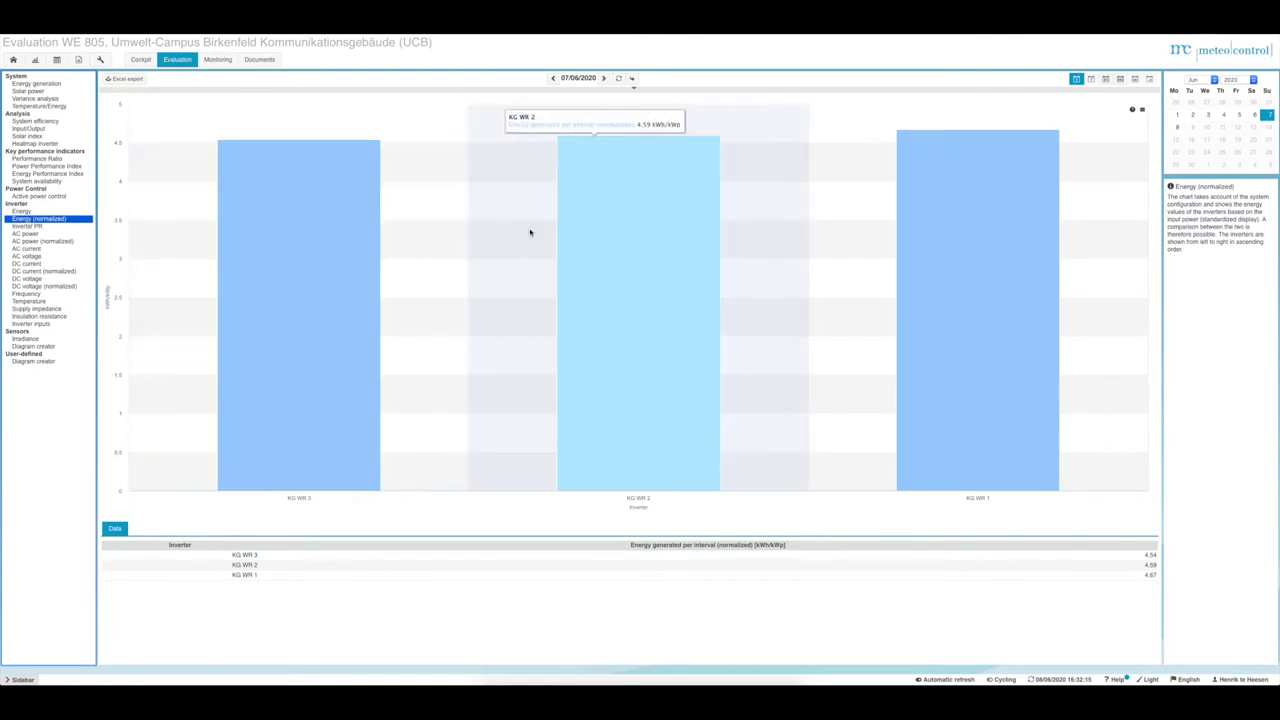
{"action": "mouse_move", "coordinate": [334, 251]}
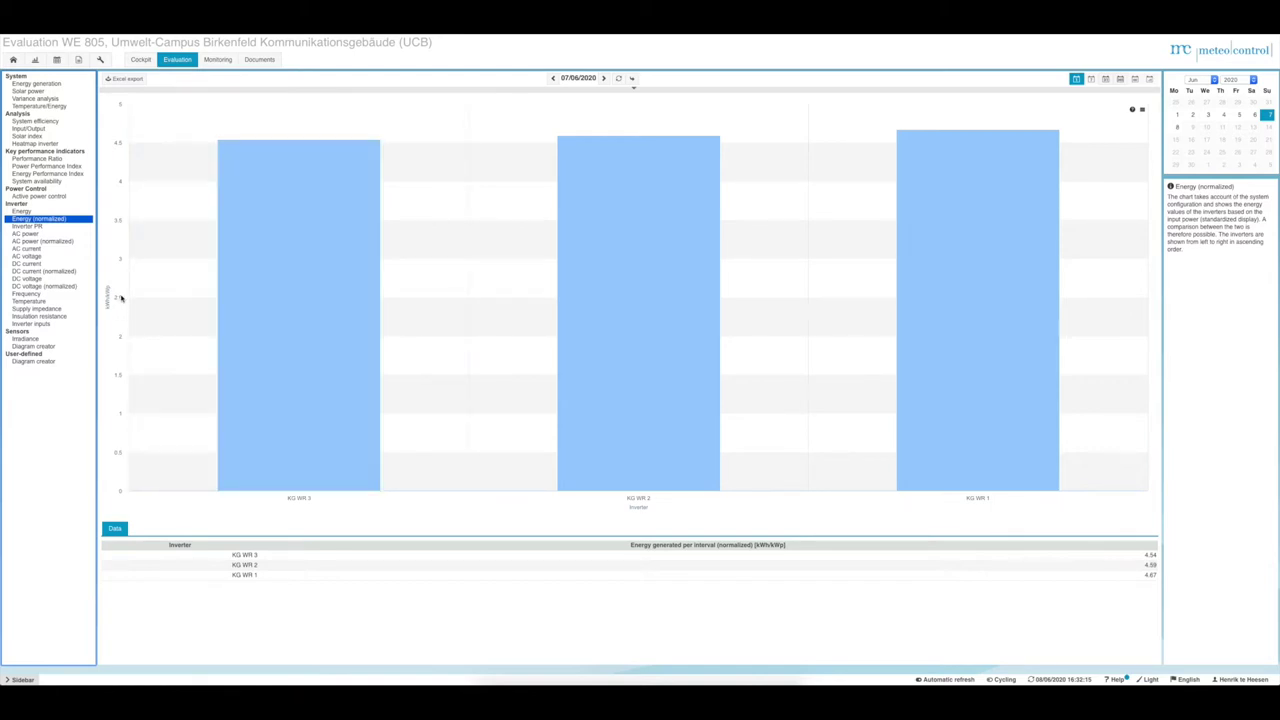
{"action": "mouse_move", "coordinate": [517, 328]}
- Go back three days to 04/06/2020 and show the three inverters' AC power curves
{"action": "left_click", "coordinate": [553, 78]}
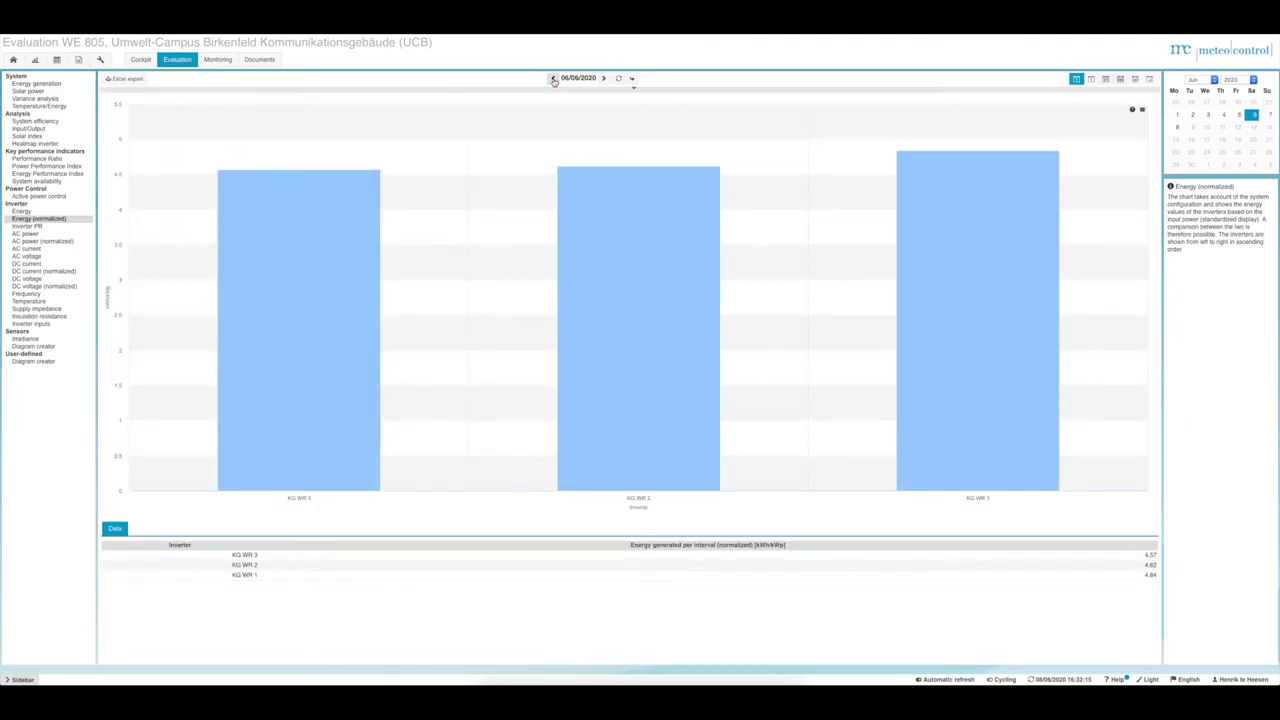
{"action": "left_click", "coordinate": [553, 78]}
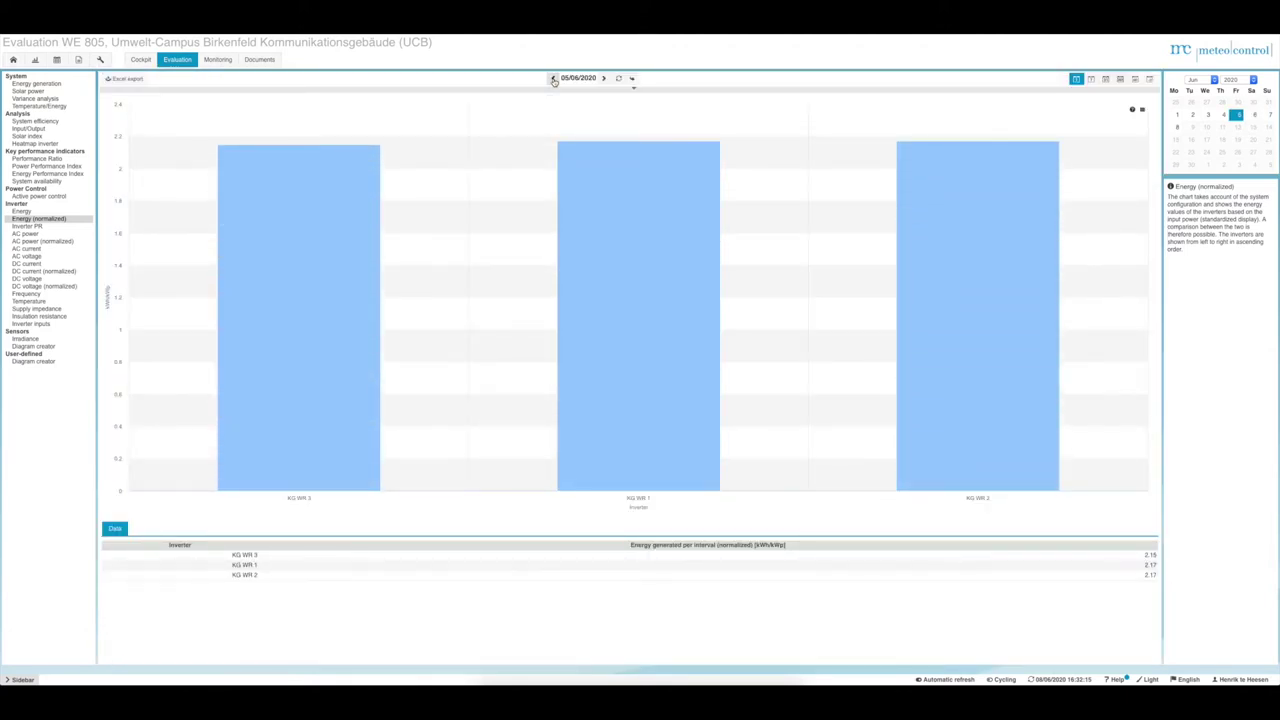
{"action": "left_click", "coordinate": [553, 78]}
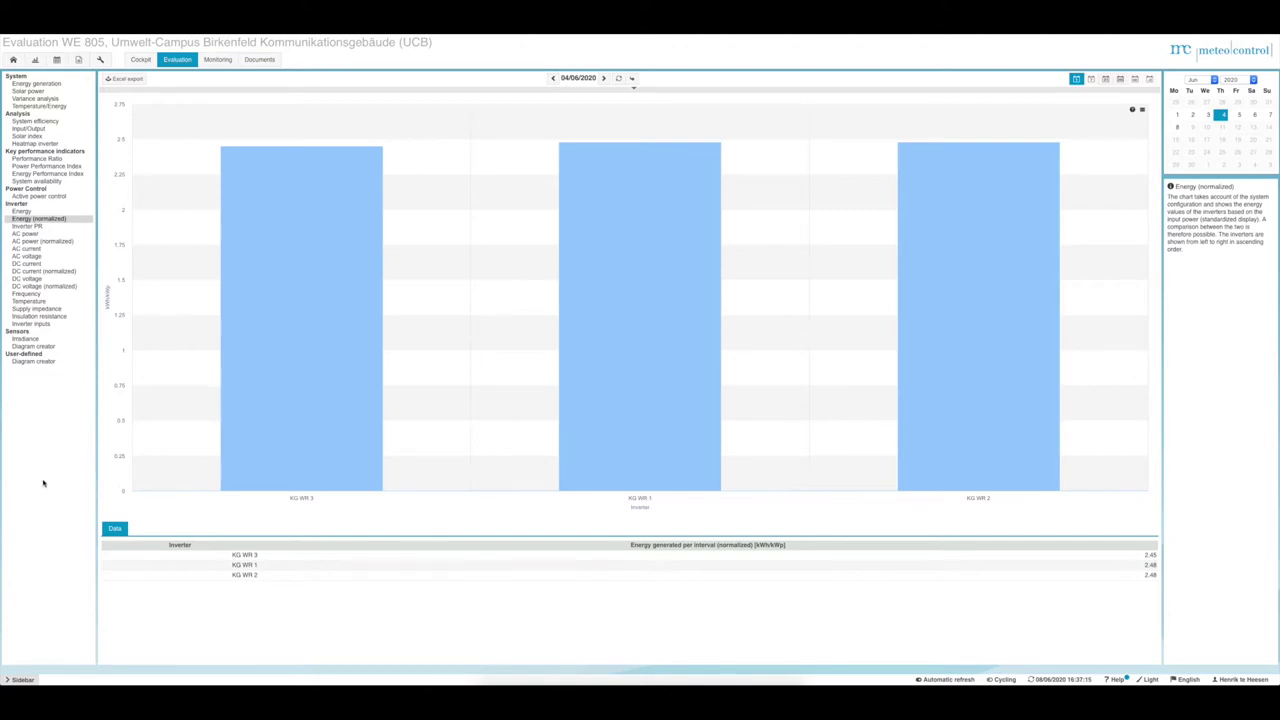
{"action": "left_click", "coordinate": [27, 234]}
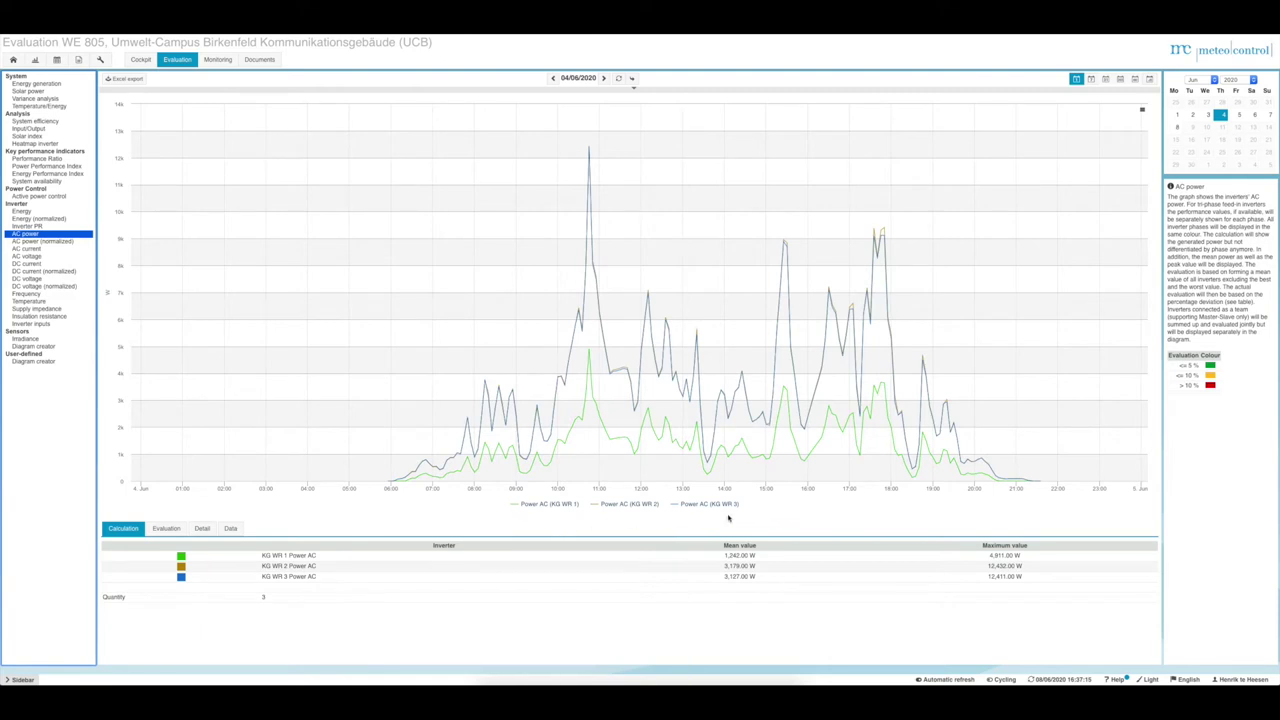
- Move the AC power chart back two days to 02/06/2020
{"action": "left_click", "coordinate": [554, 79]}
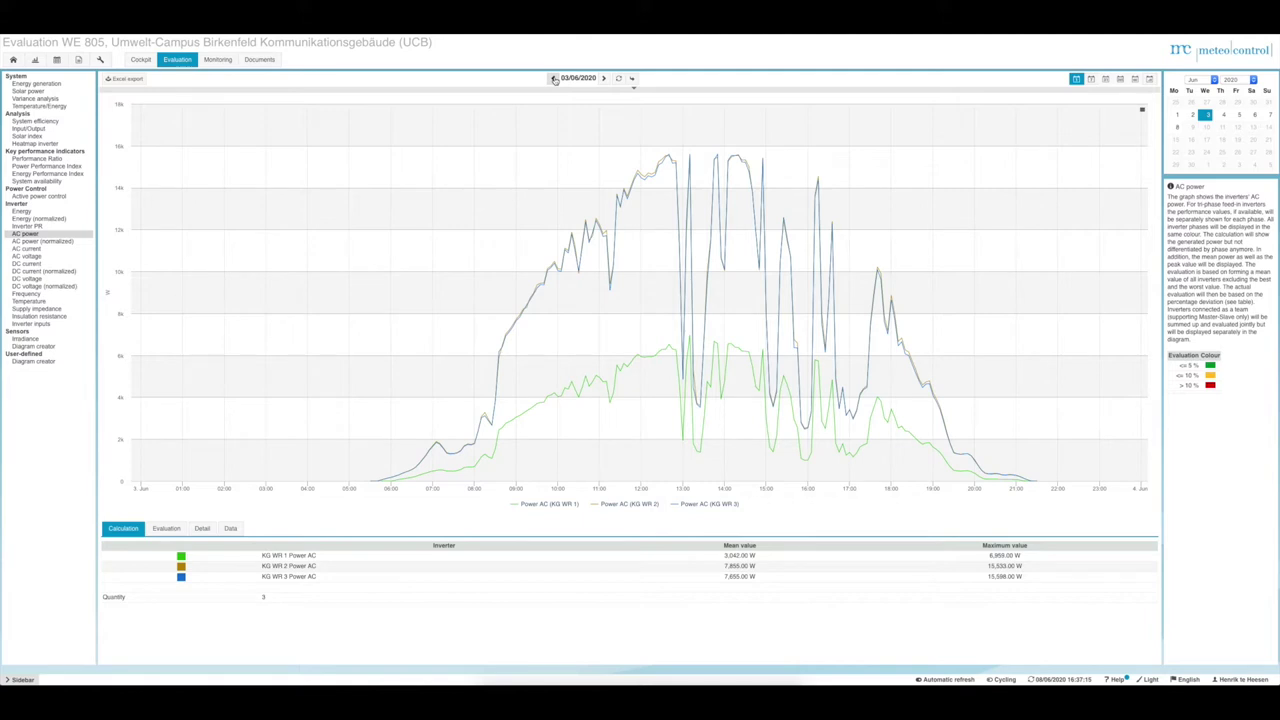
{"action": "left_click", "coordinate": [554, 79]}
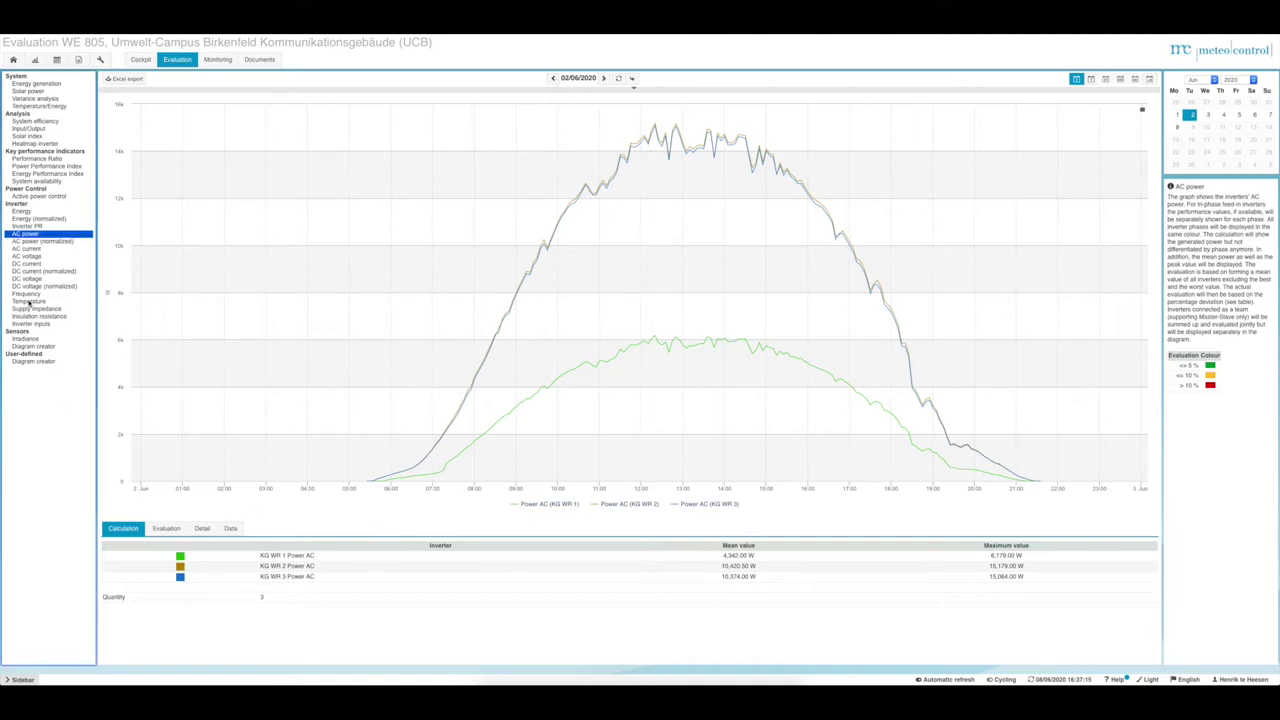
- Review normalized AC power for 02/06/2020, then show each inverter's per-phase AC current
{"action": "left_click", "coordinate": [41, 243]}
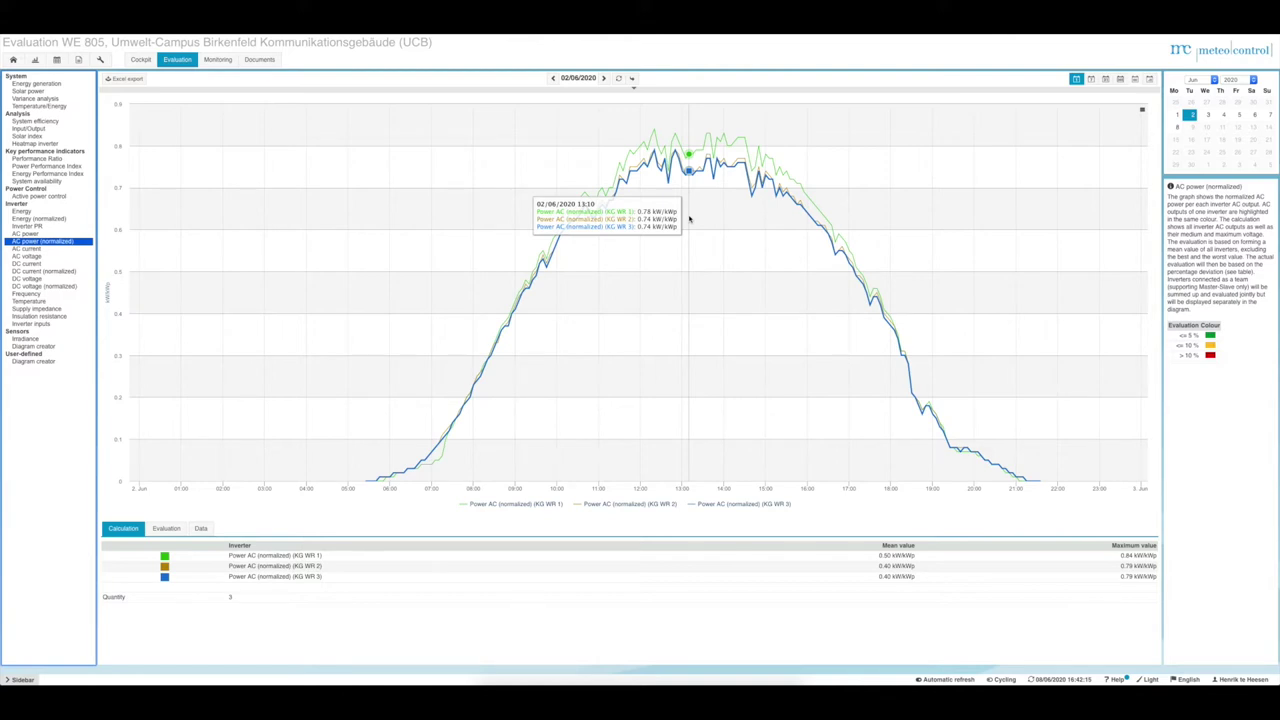
{"action": "left_click", "coordinate": [26, 249]}
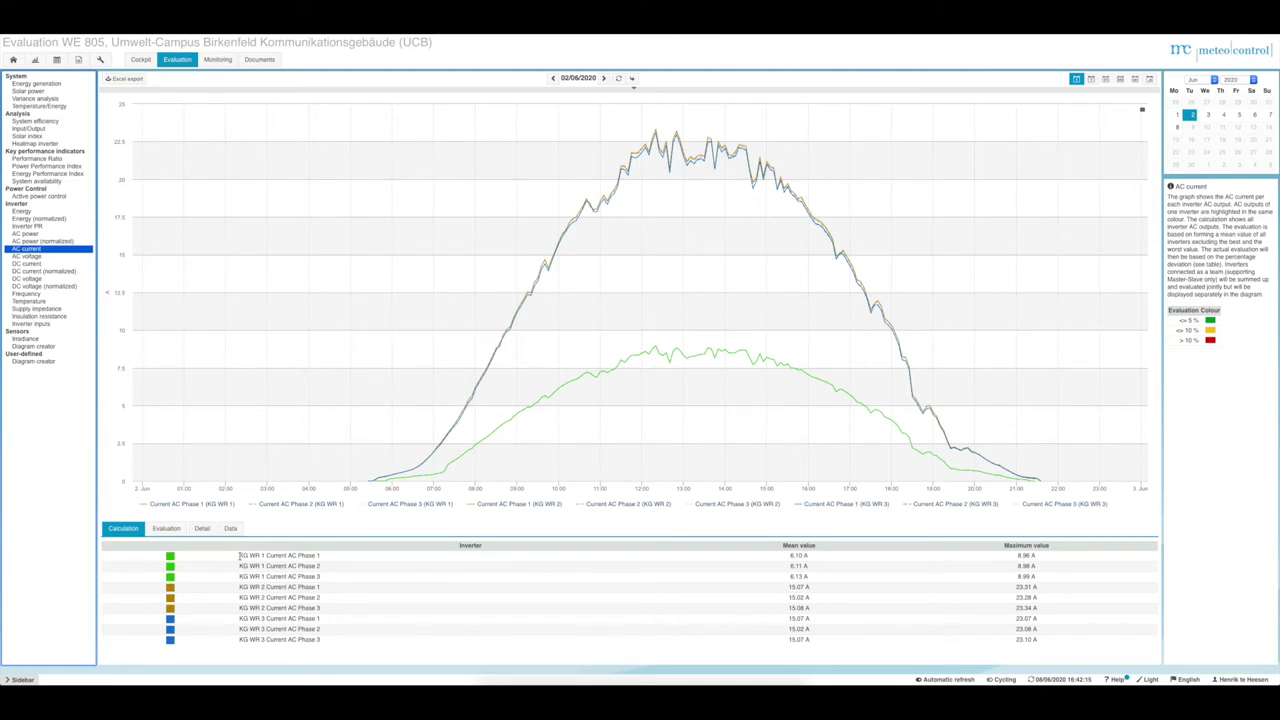
{"action": "mouse_move", "coordinate": [636, 400]}
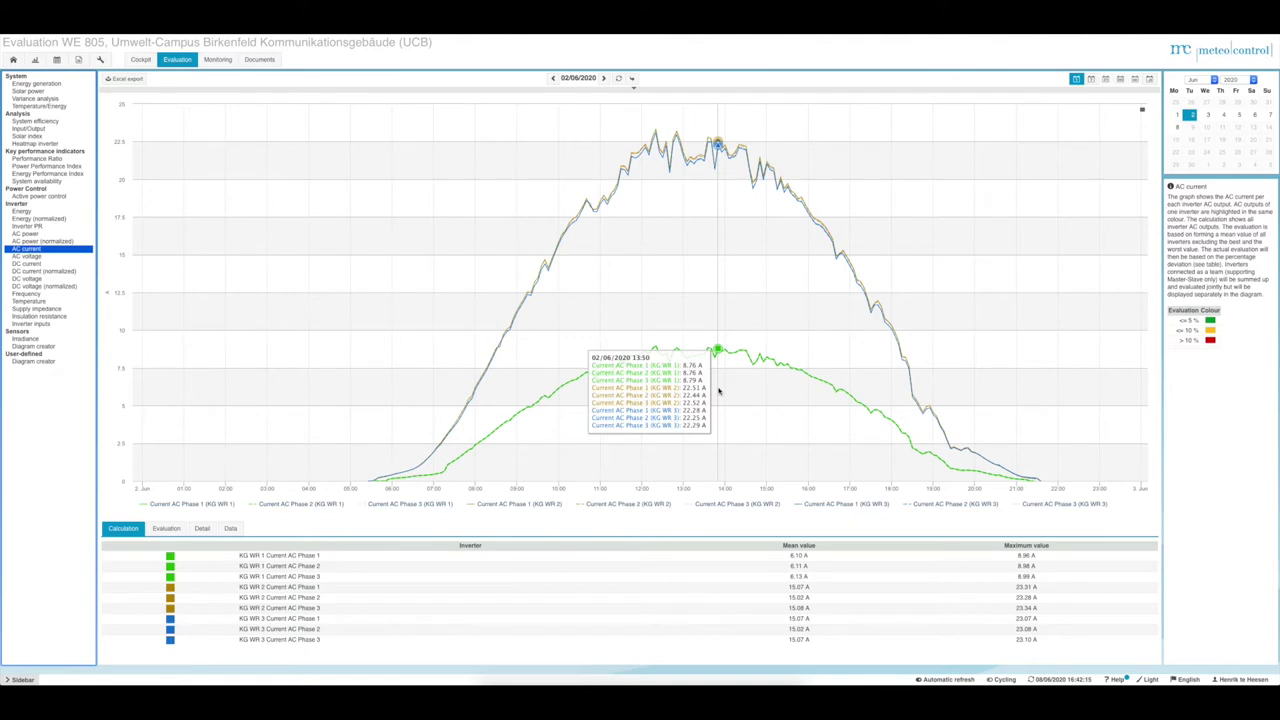
- Show the AC voltage chart for 02/06/2020 and read the phases averaging about 236–237 V
{"action": "left_click", "coordinate": [25, 257]}
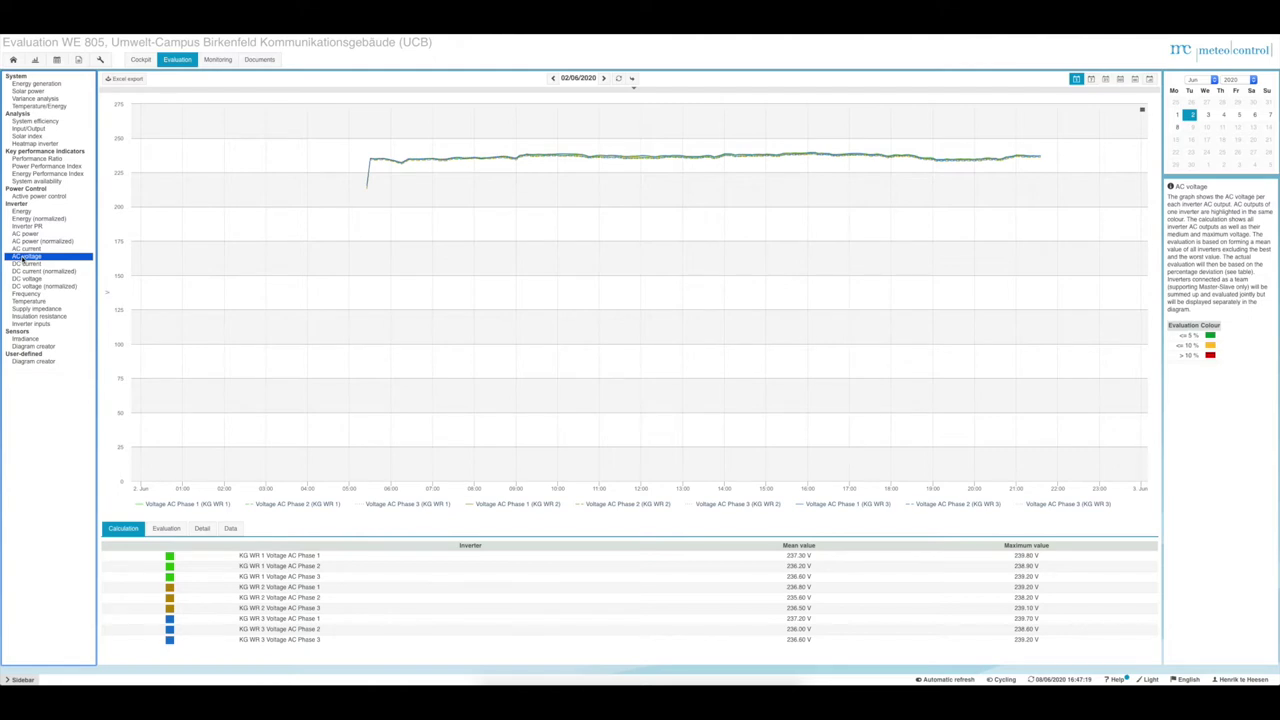
{"action": "mouse_move", "coordinate": [400, 254]}
- Show the inverter frequency chart with KG WR 1–3 averaging 50 Hz
{"action": "left_click", "coordinate": [27, 294]}
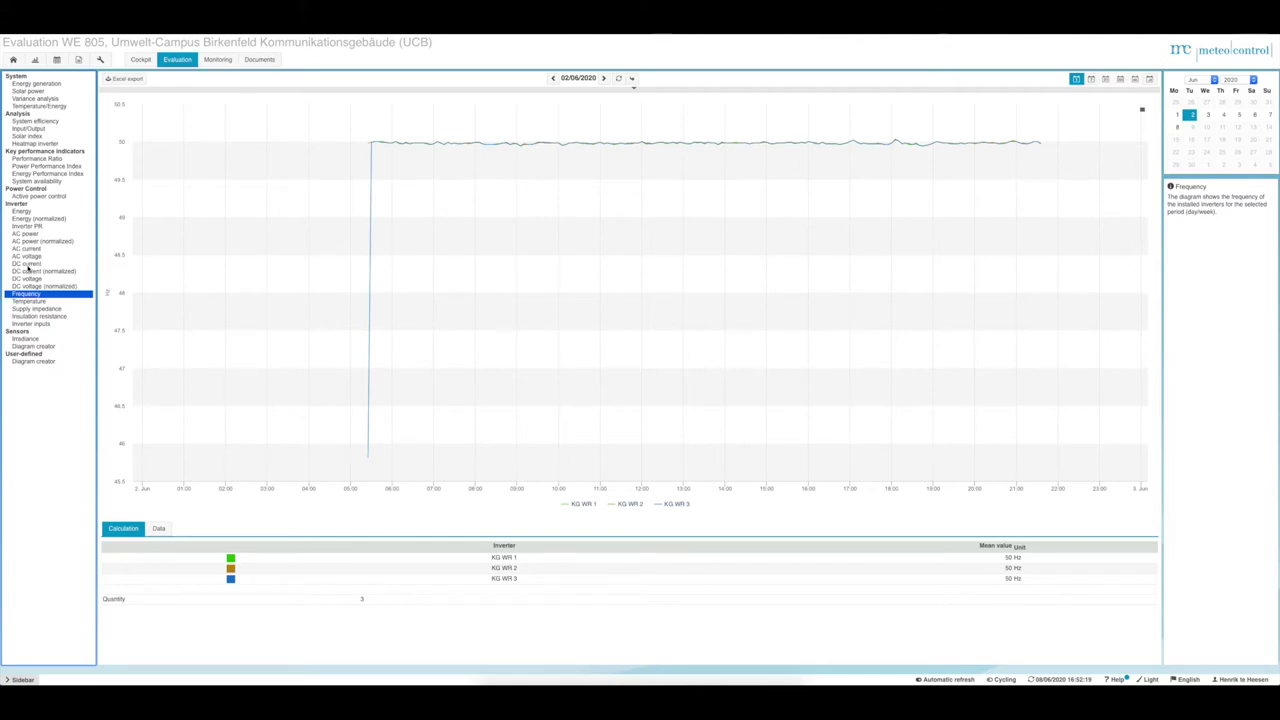
- Show the DC current chart with two strings for each of KG WR 1–3
{"action": "left_click", "coordinate": [26, 265]}
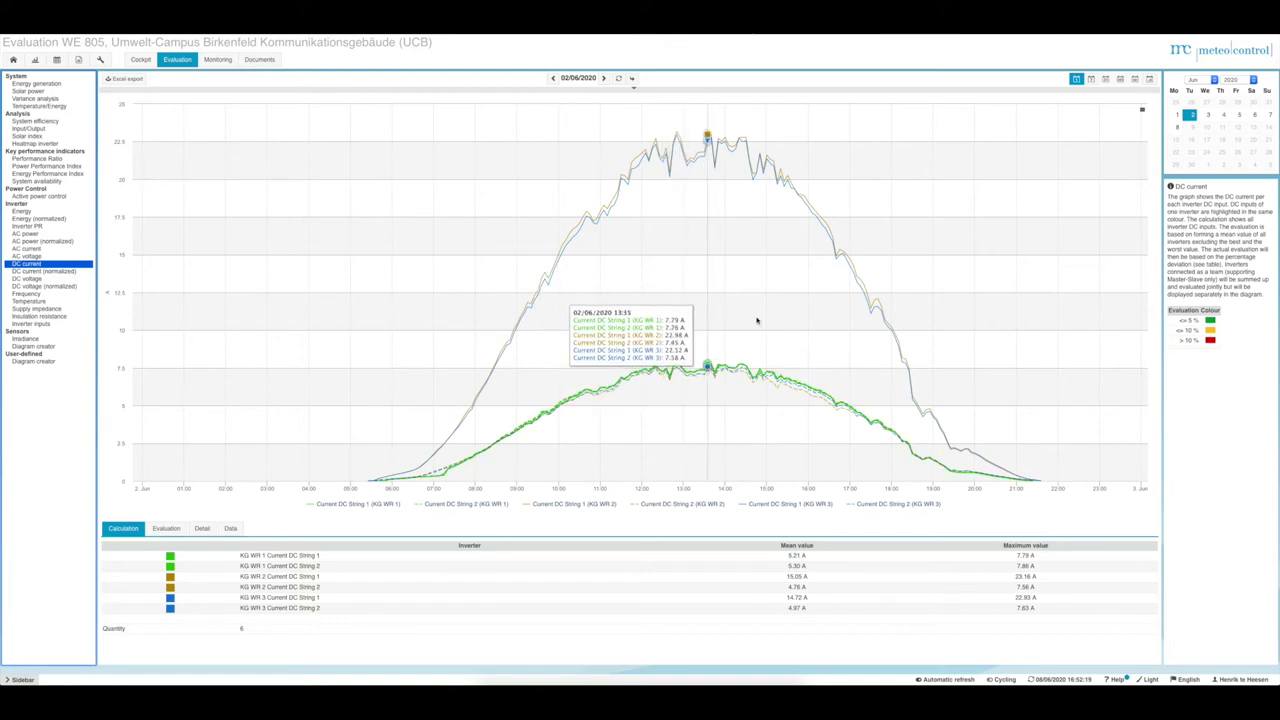
- Set the calendar to April 2020 and load the DC current data for 22/04/2020
{"action": "left_click", "coordinate": [1196, 79]}
{"action": "left_click", "coordinate": [1196, 64]}
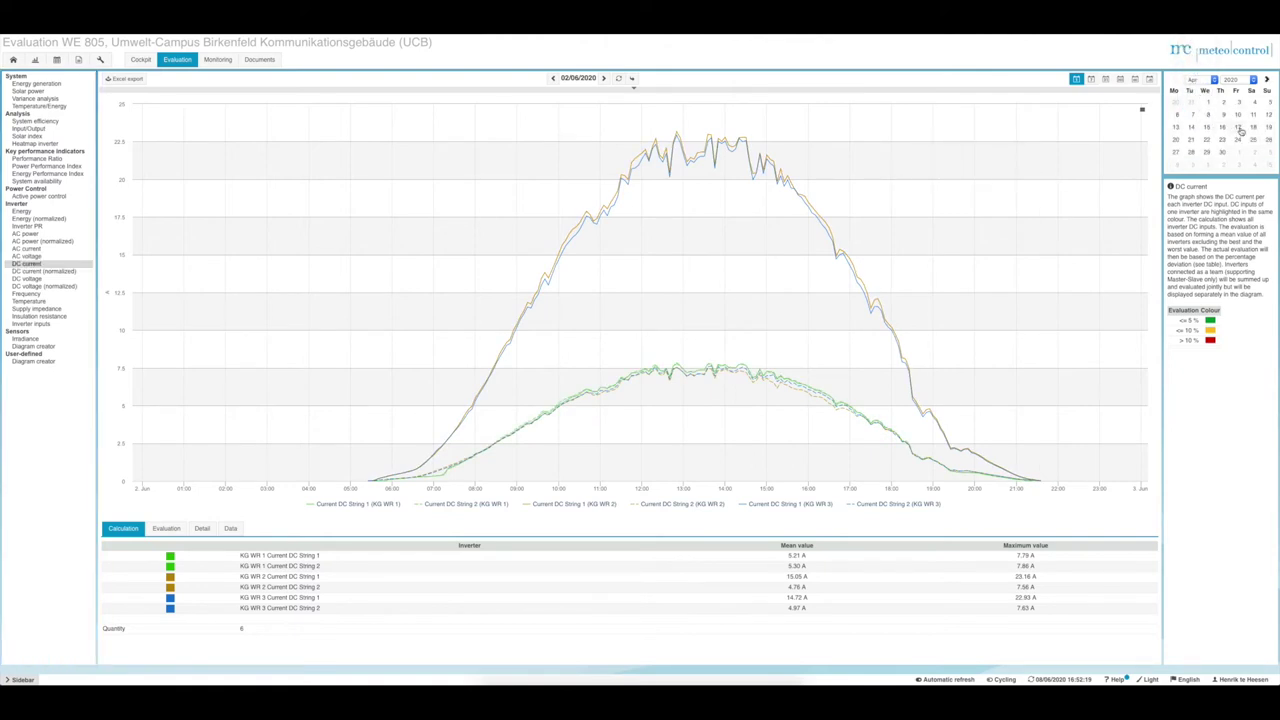
{"action": "left_click", "coordinate": [1195, 143]}
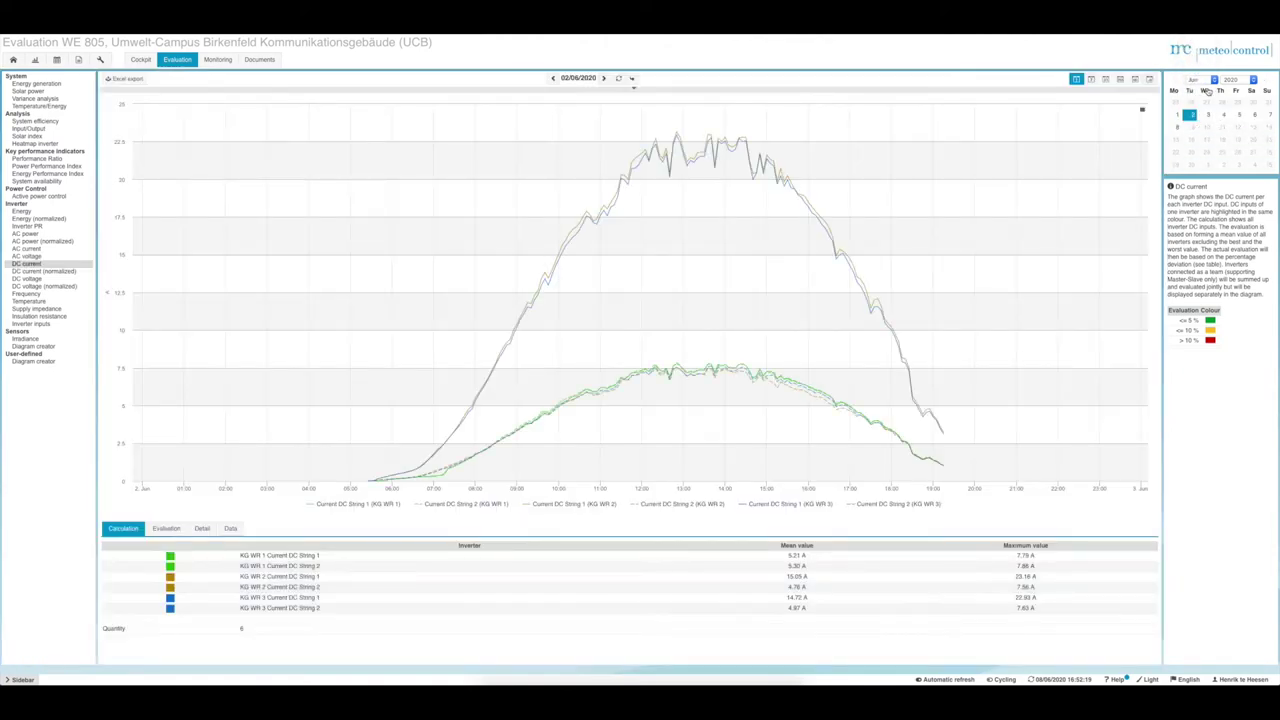
{"action": "left_click", "coordinate": [1200, 80]}
{"action": "left_click", "coordinate": [1196, 64]}
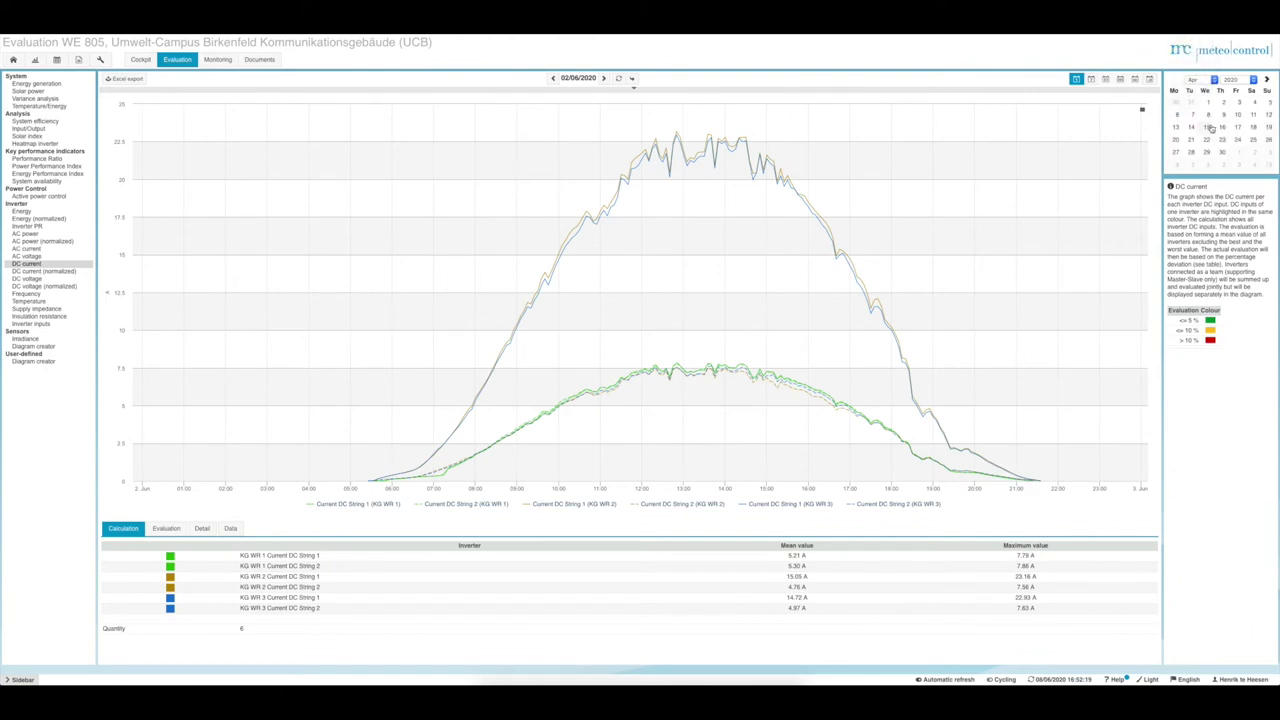
{"action": "left_click", "coordinate": [1207, 140]}
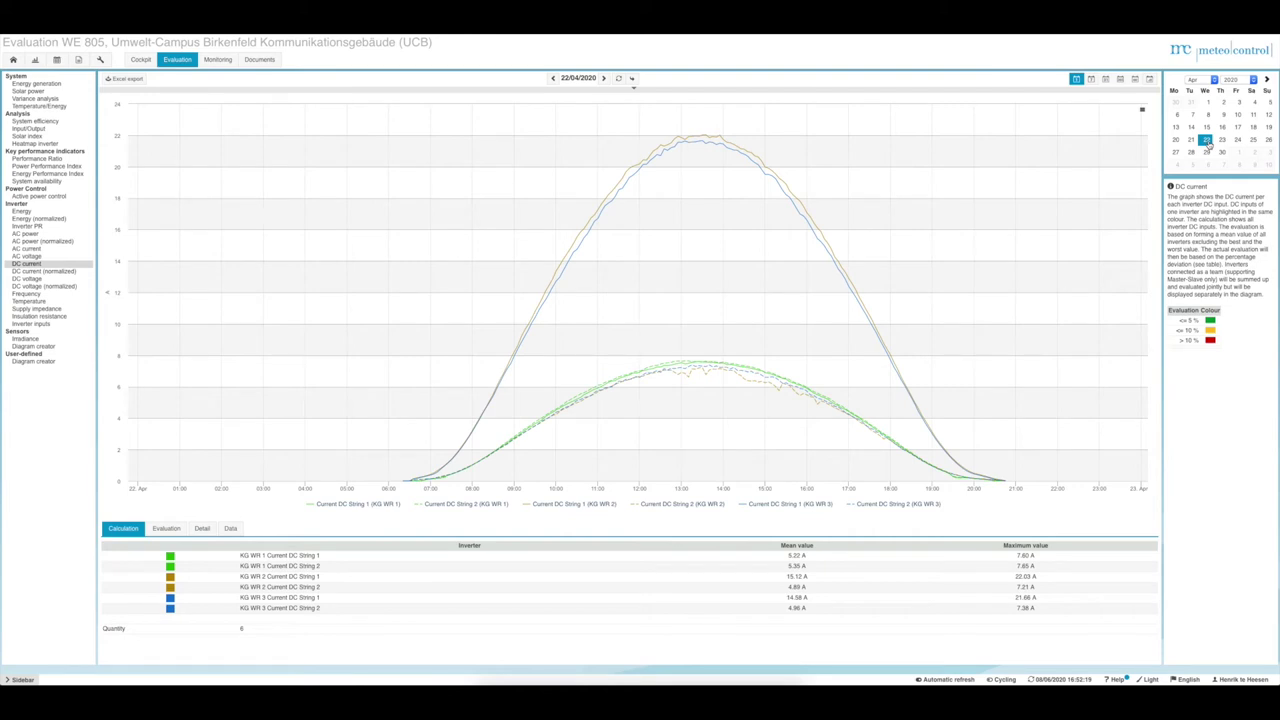
{"action": "mouse_move", "coordinate": [745, 228]}
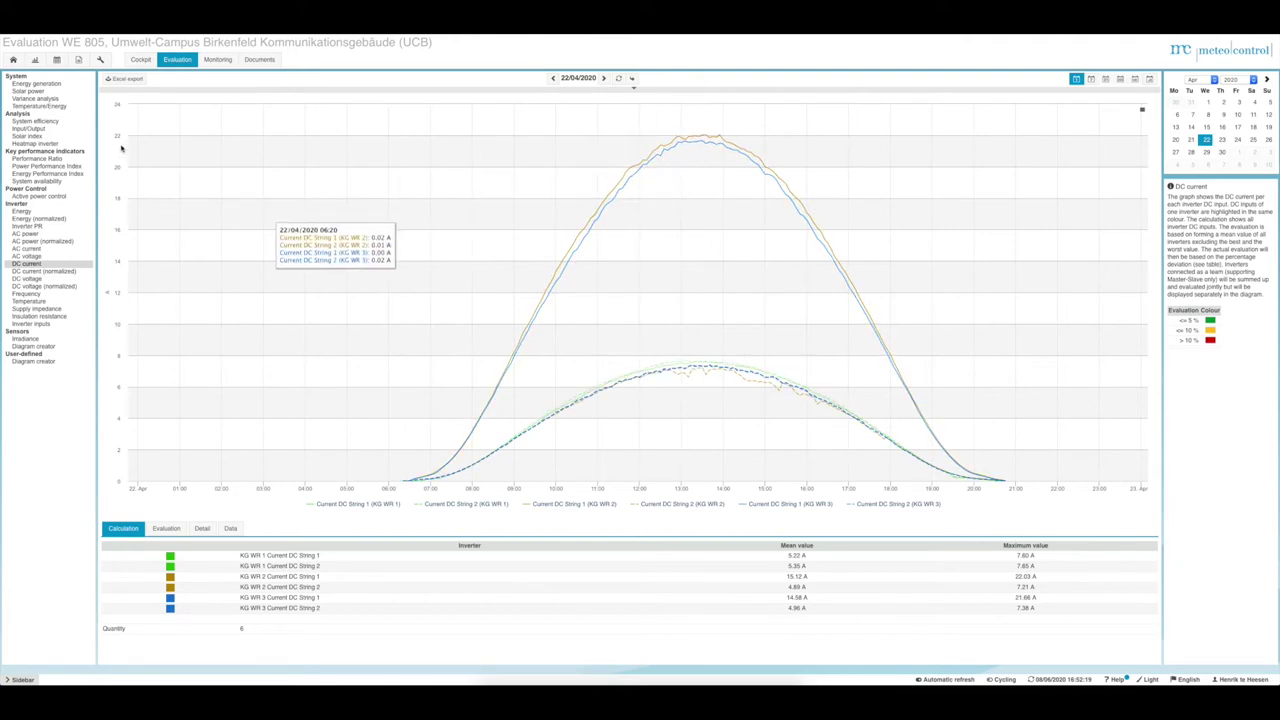
{"action": "left_click", "coordinate": [100, 59]}
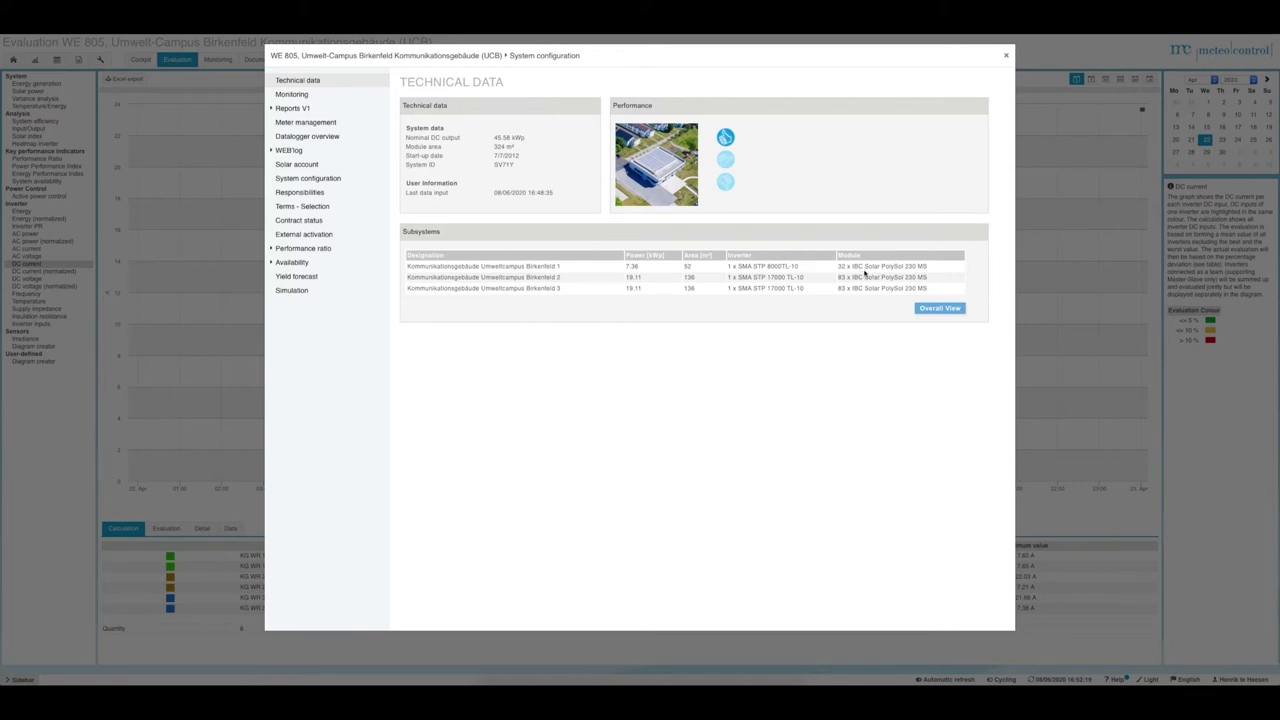
{"action": "left_click", "coordinate": [940, 310]}
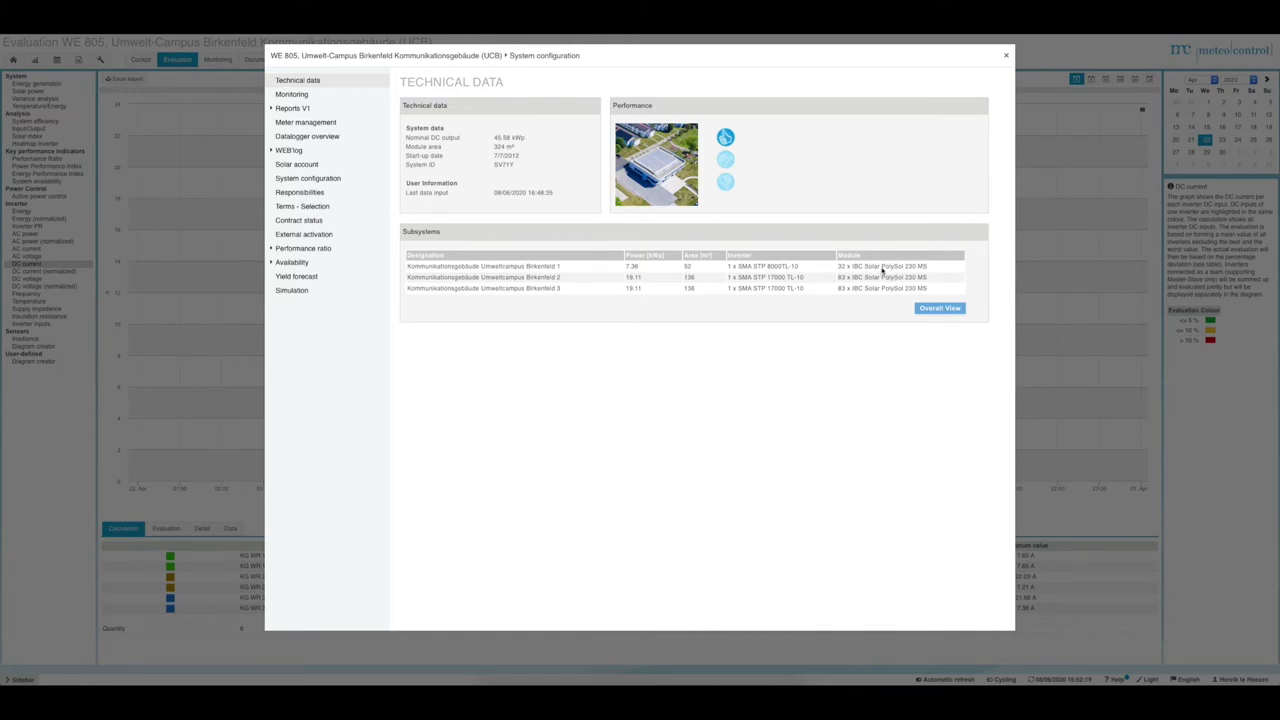
{"action": "left_click", "coordinate": [1006, 55]}
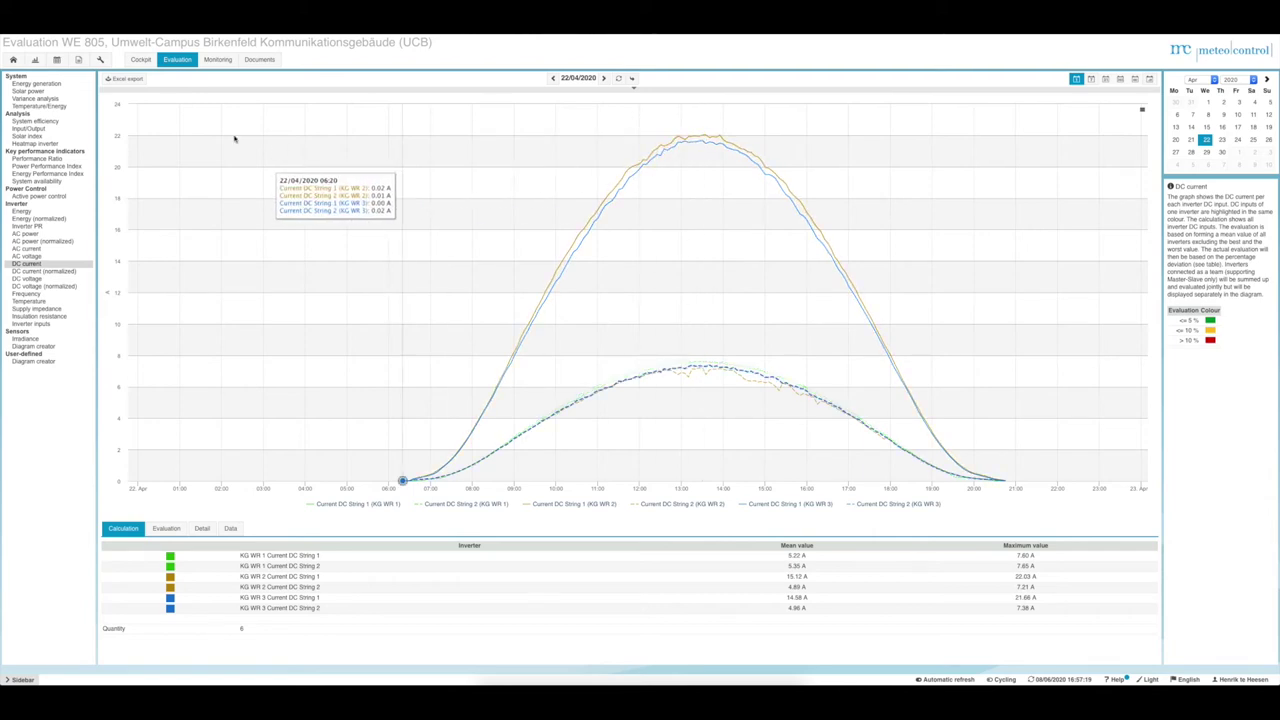
- Open the system configuration for plant WE 805 to view its technical data
{"action": "left_click", "coordinate": [100, 60]}
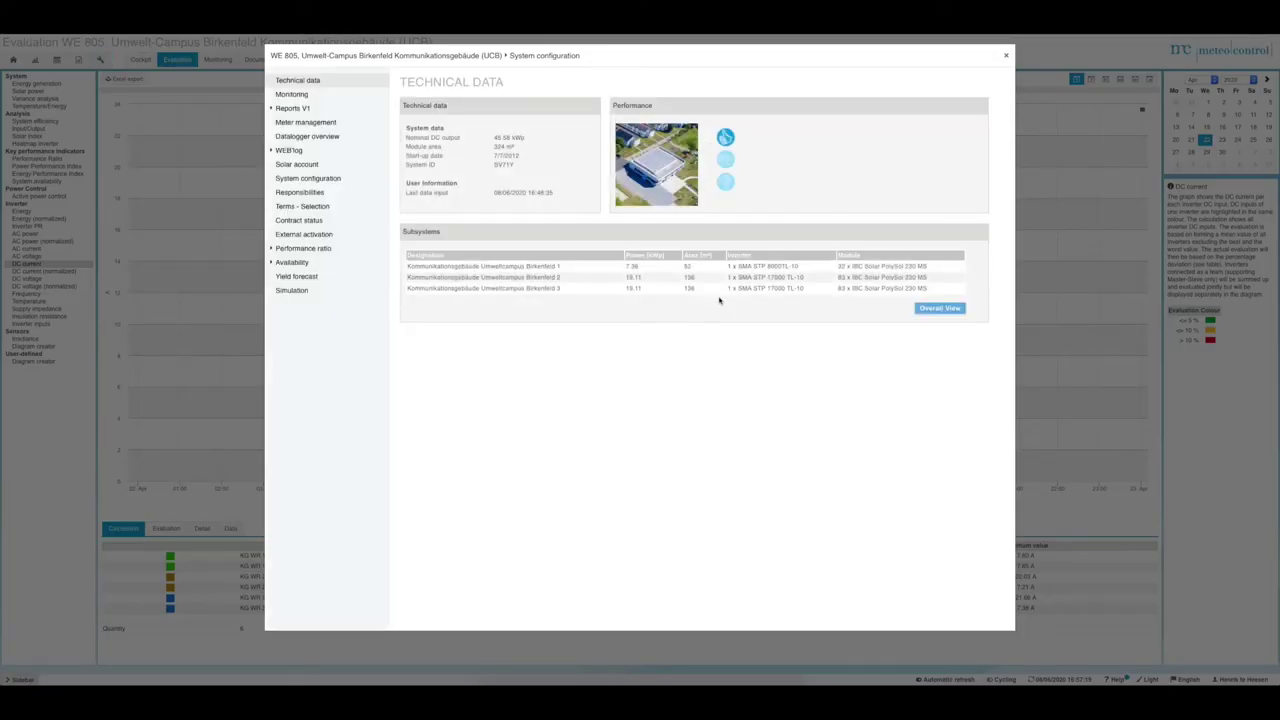
- Check subsystem 2's parallel-connected value 3/1 in the detailed technical data, then close the dialog
{"action": "left_click", "coordinate": [940, 308]}
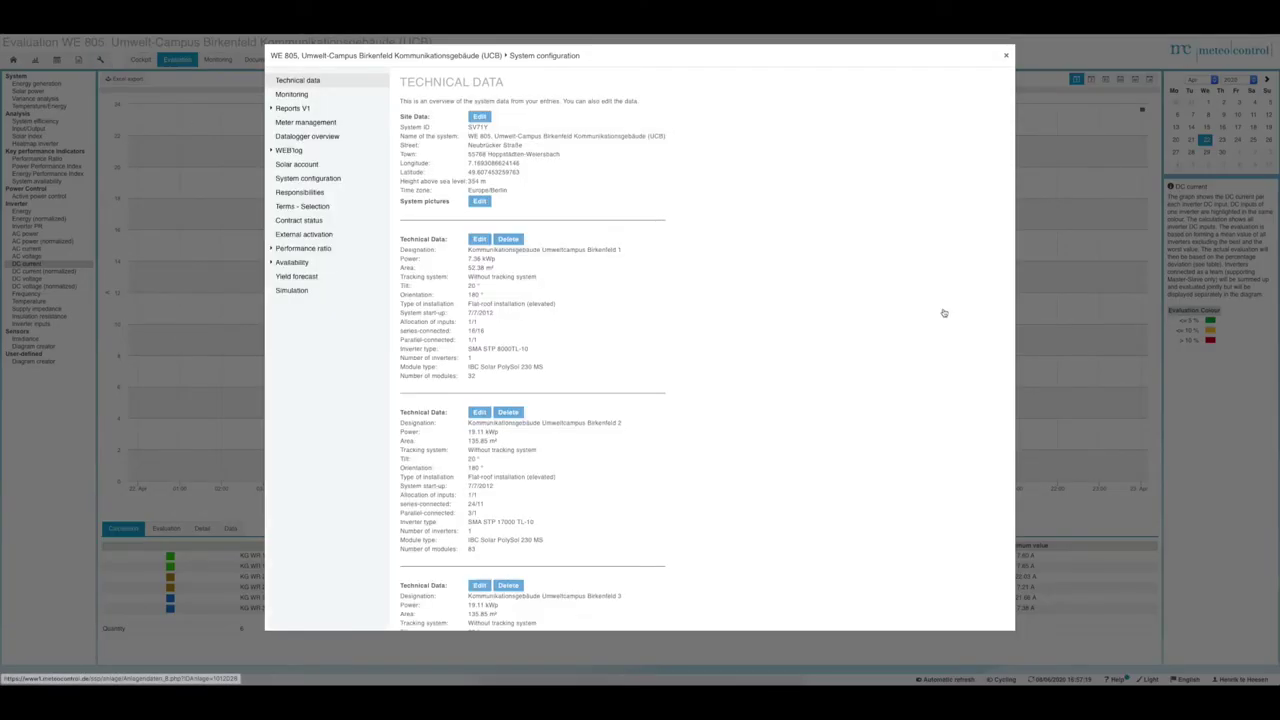
{"action": "scroll", "coordinate": [568, 402], "scroll_direction": "down", "scroll_amount": 3}
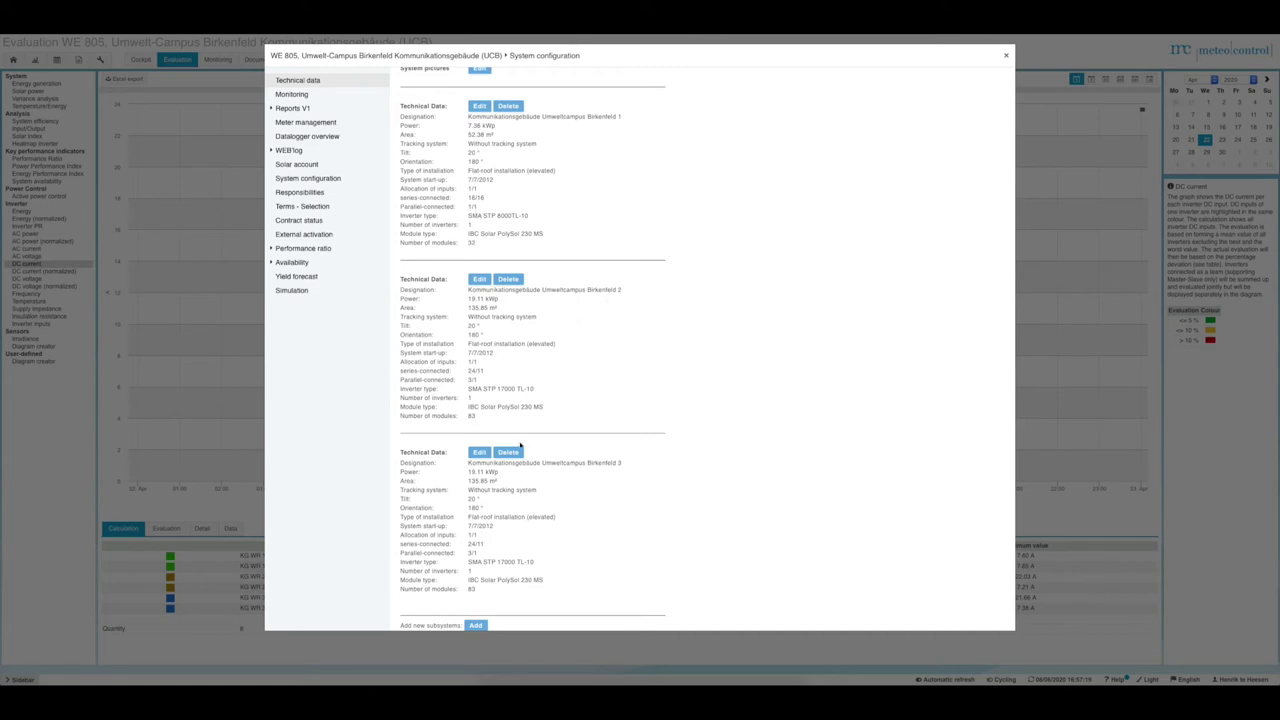
{"action": "left_click", "coordinate": [468, 380]}
{"action": "left_click_drag", "start_coordinate": [468, 380], "coordinate": [393, 380]}
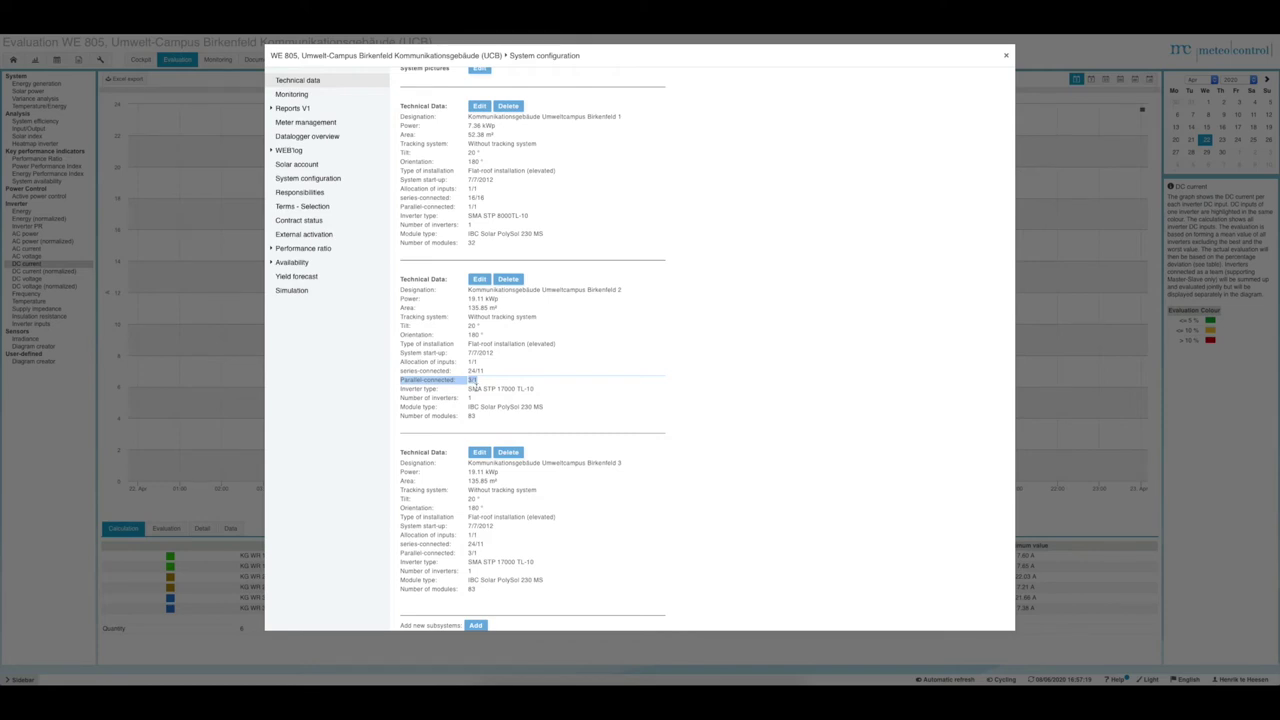
{"action": "left_click", "coordinate": [1006, 58]}
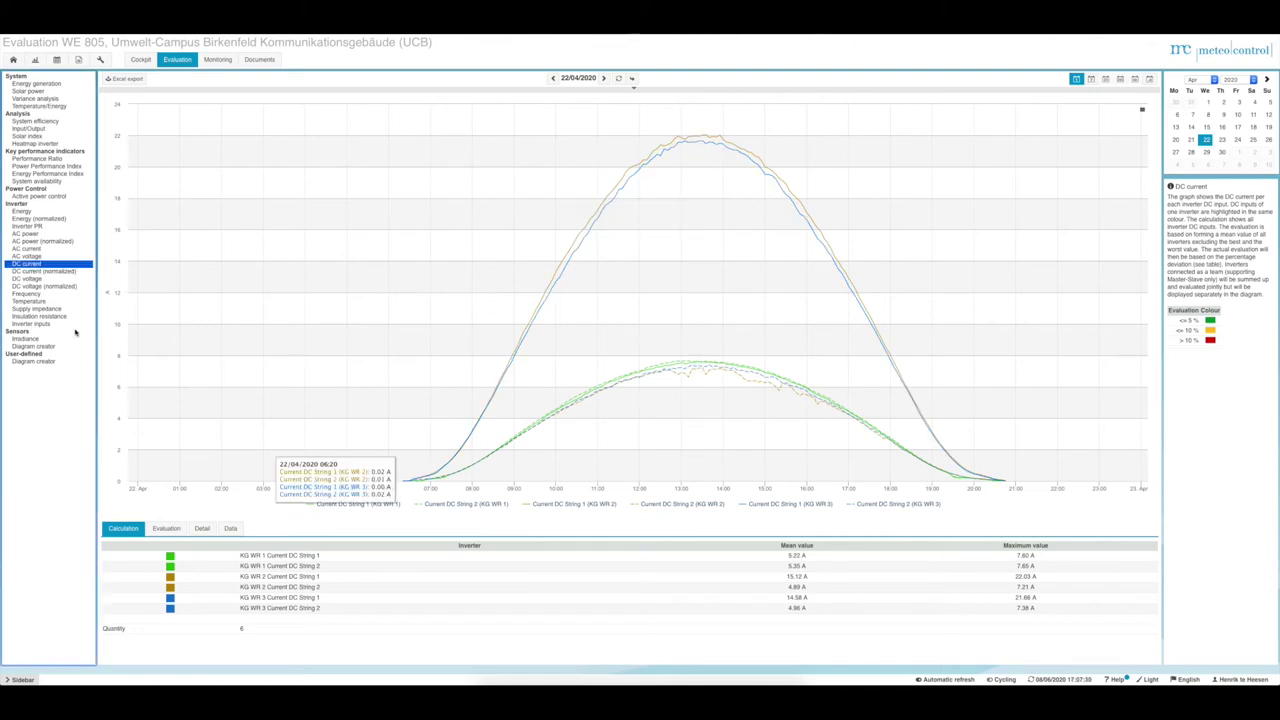
- Show the normalized DC current chart in A/Impp for all six strings on 22/04/2020
{"action": "left_click", "coordinate": [40, 273]}
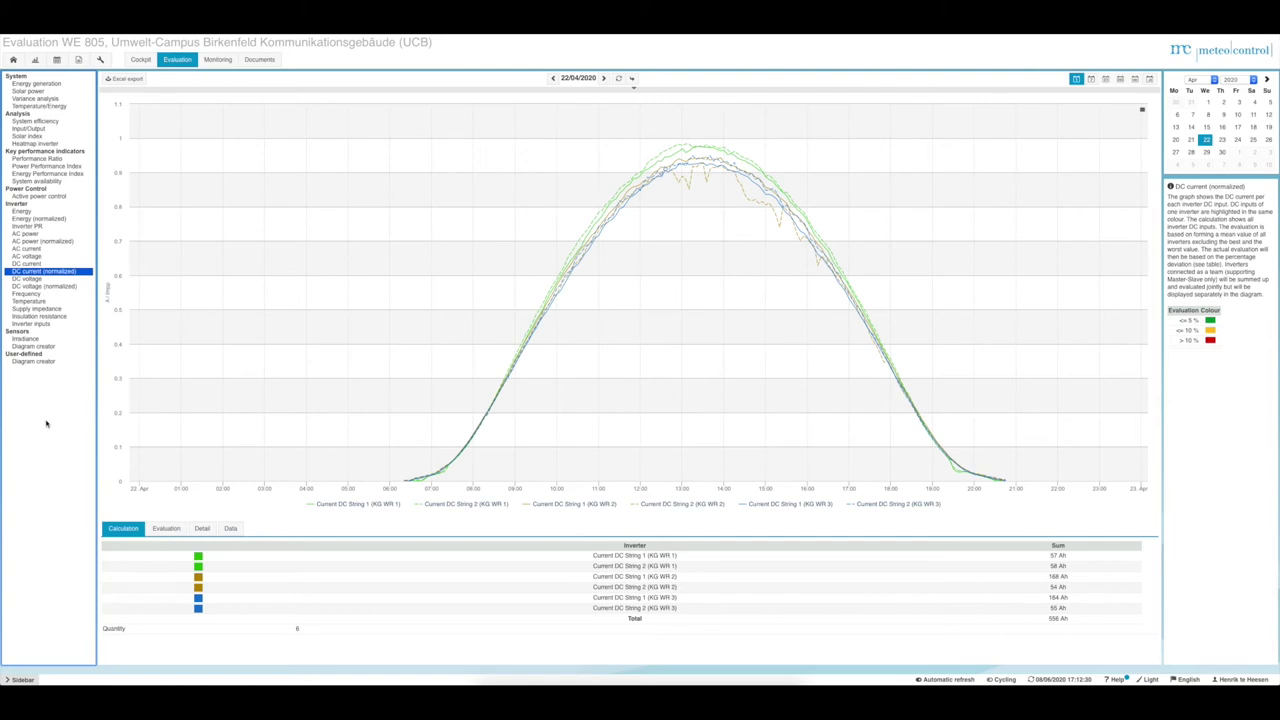
- Switch the evaluation to DC voltage for the six strings on 22/04/2020
{"action": "left_click", "coordinate": [27, 282]}
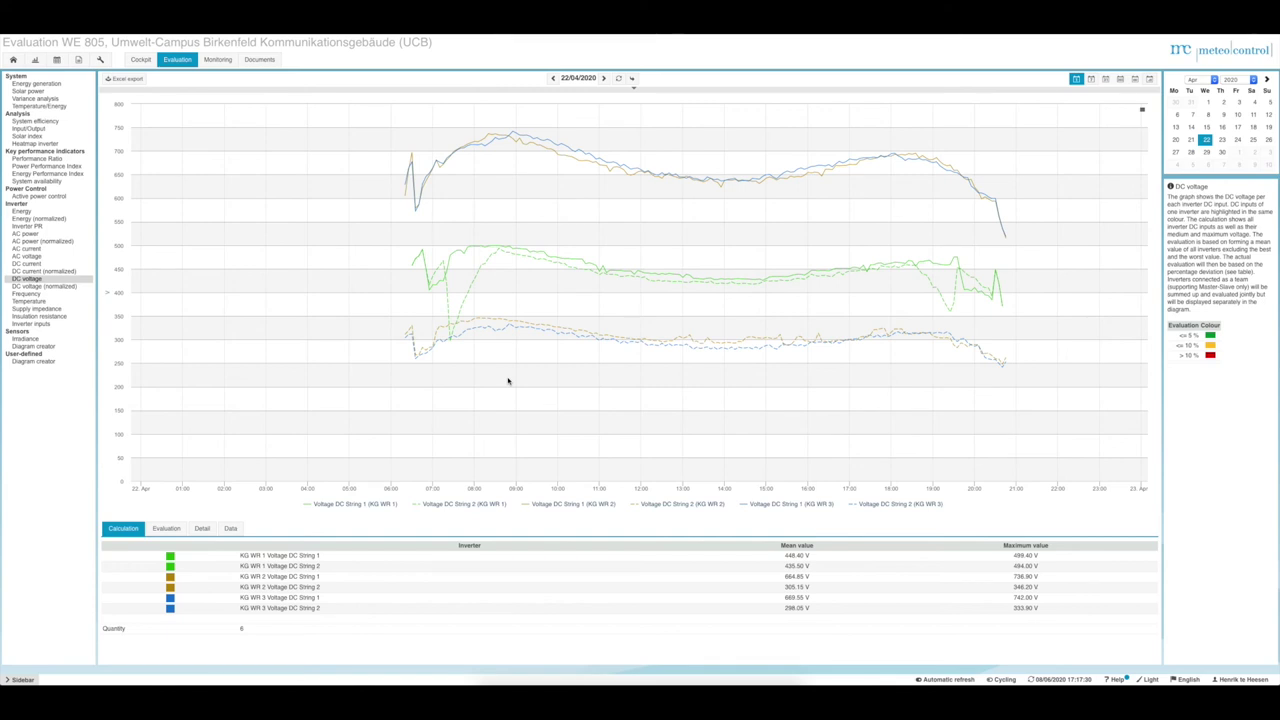
{"action": "mouse_move", "coordinate": [510, 375]}
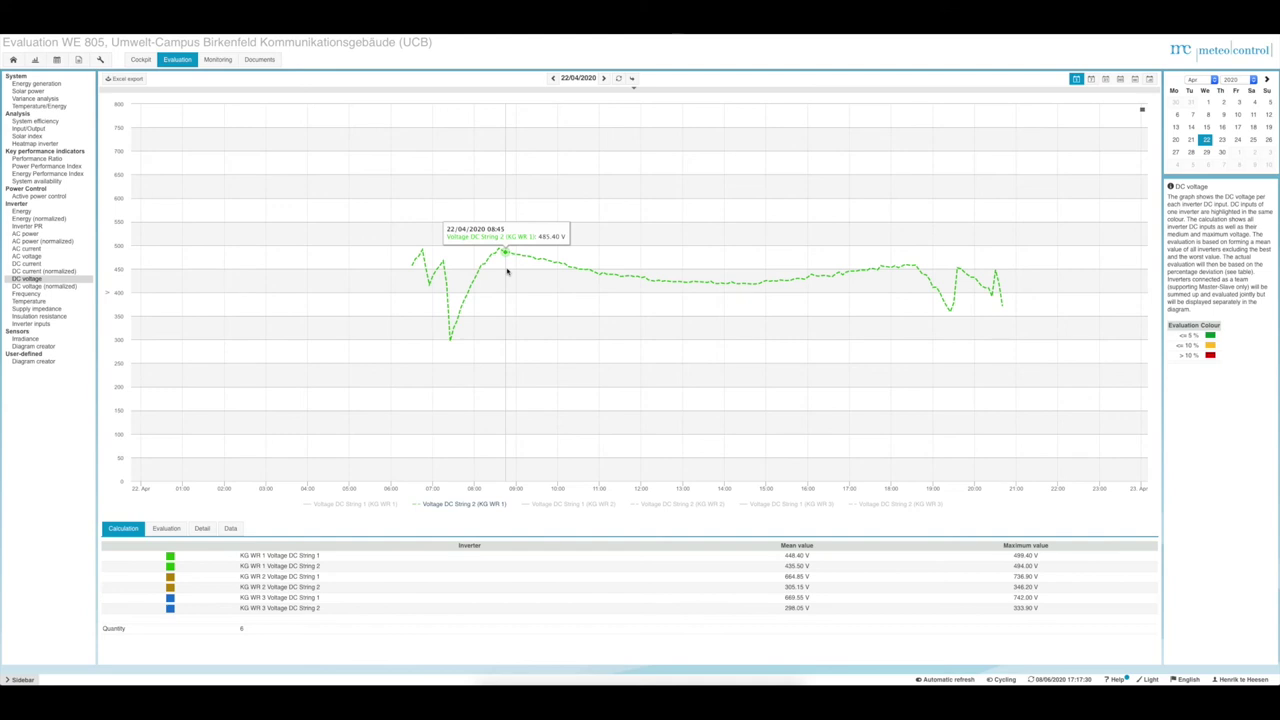
{"action": "left_click", "coordinate": [465, 504]}
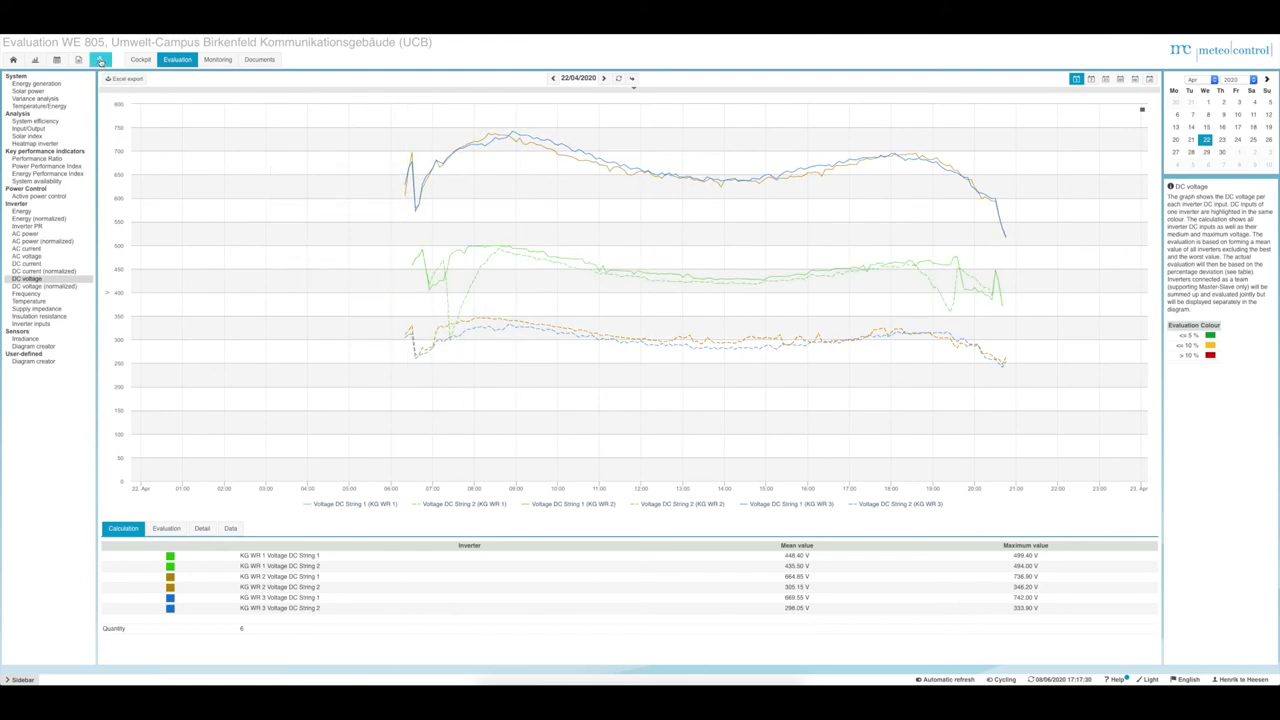
- Check the series-connected values in the technical data (subsystem 1: 16/16, subsystem 3: 24), then close it
{"action": "left_click", "coordinate": [100, 61]}
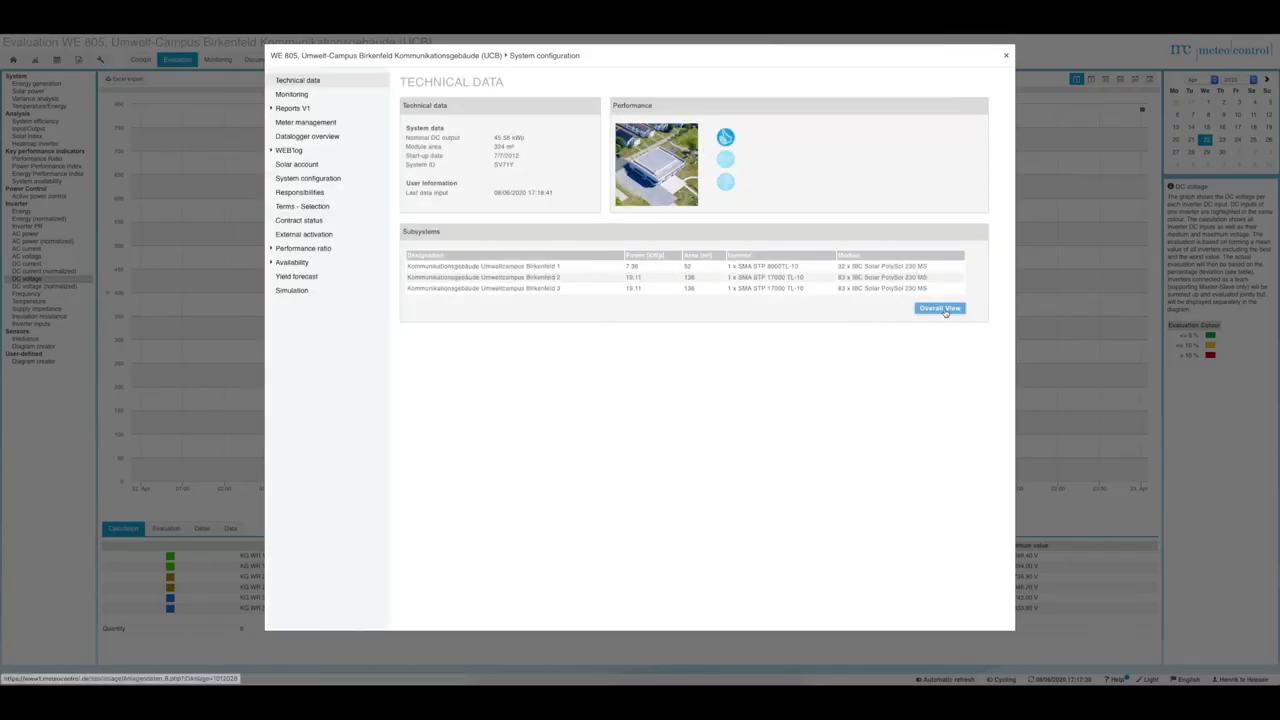
{"action": "left_click", "coordinate": [940, 308]}
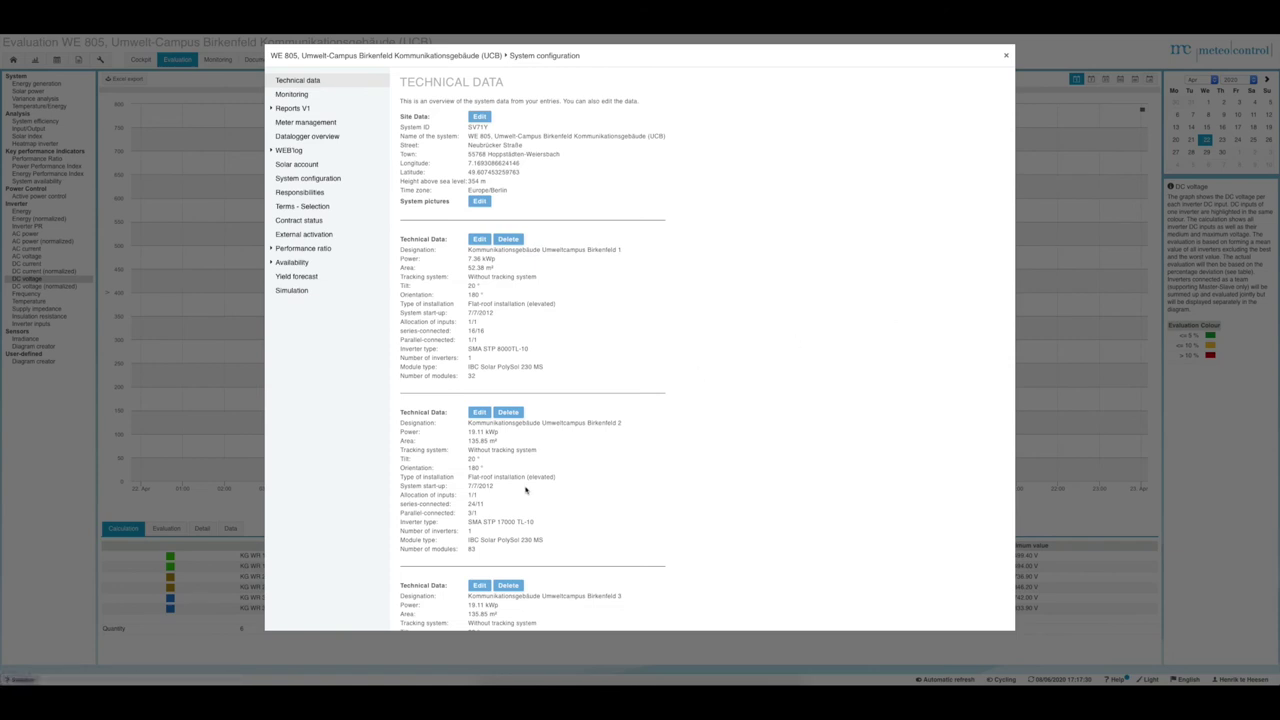
{"action": "scroll", "coordinate": [526, 489], "scroll_direction": "down", "scroll_amount": 1}
{"action": "left_click_drag", "start_coordinate": [489, 317], "coordinate": [404, 316]}
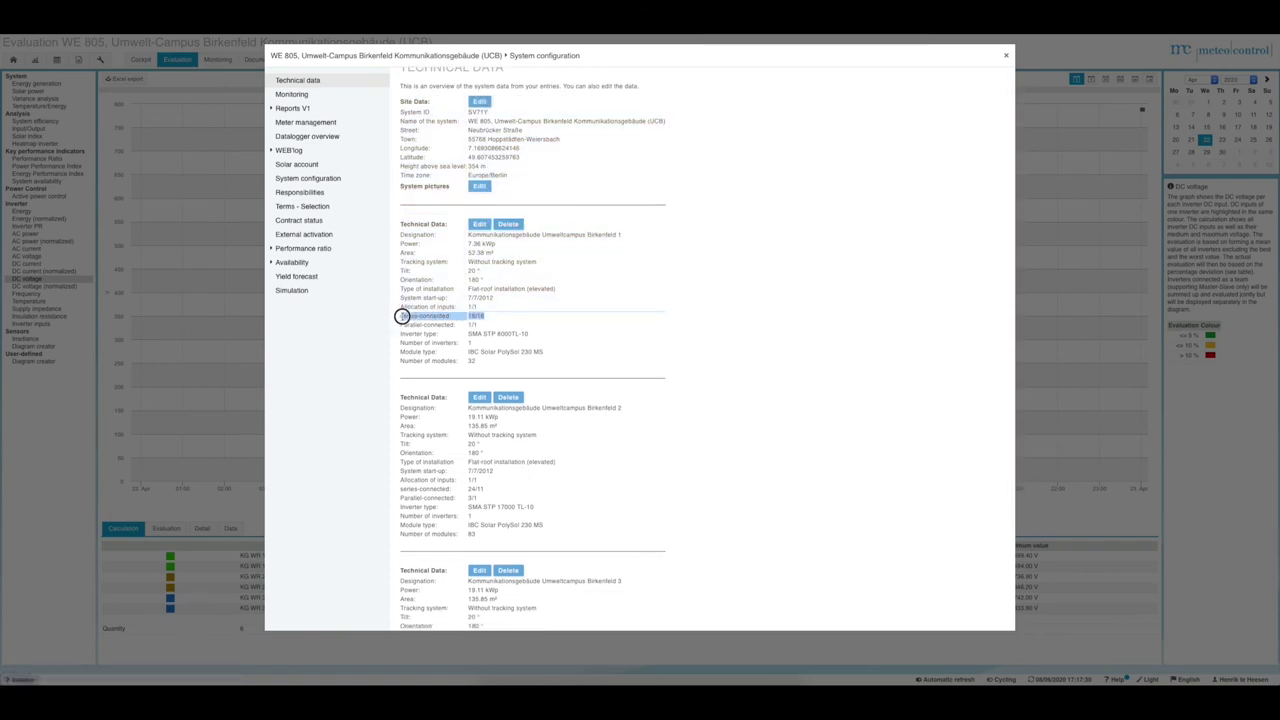
{"action": "scroll", "coordinate": [481, 320], "scroll_direction": "down", "scroll_amount": 1}
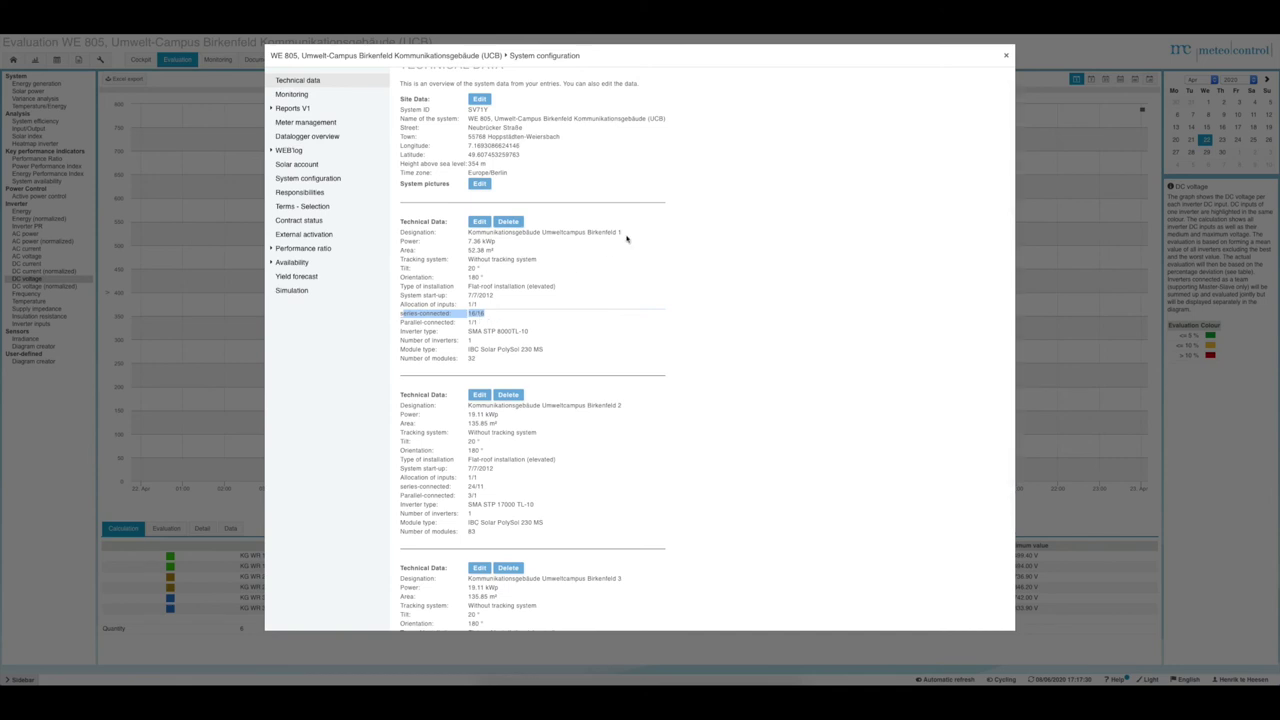
{"action": "scroll", "coordinate": [520, 497], "scroll_direction": "down", "scroll_amount": 3}
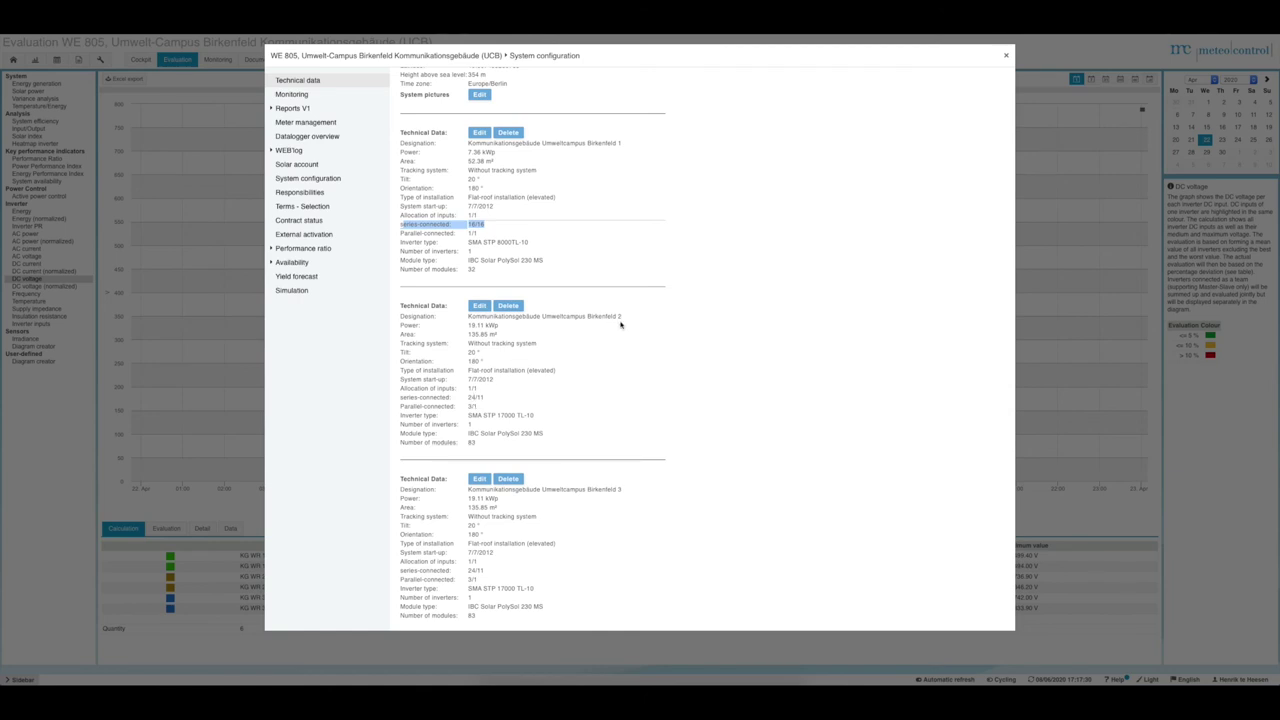
{"action": "double_click", "coordinate": [471, 570]}
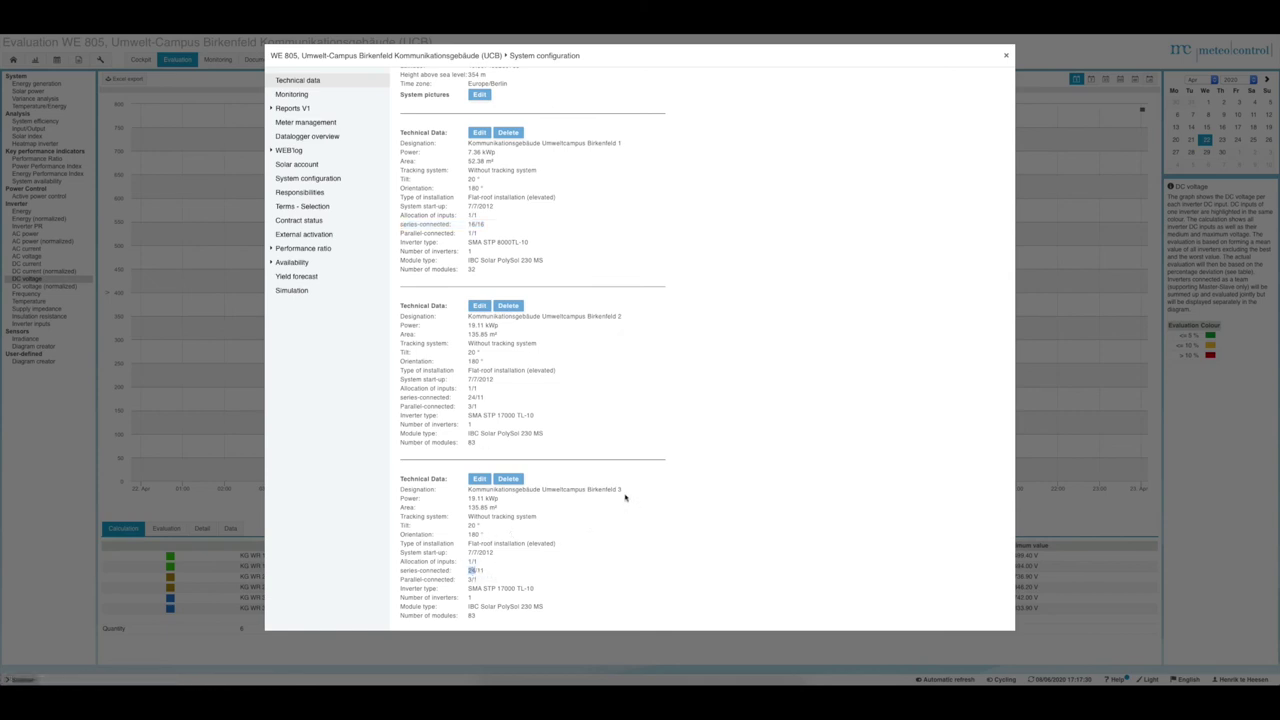
{"action": "scroll", "coordinate": [625, 497], "scroll_direction": "down", "scroll_amount": 1}
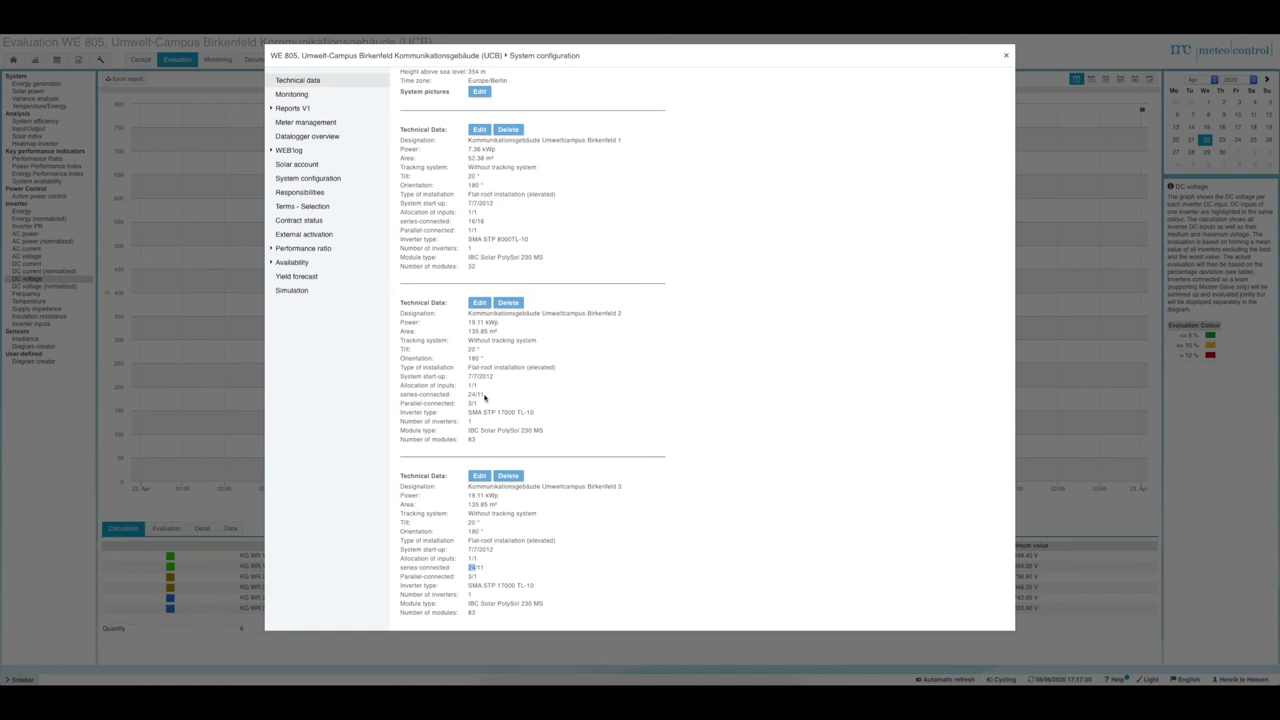
{"action": "scroll", "coordinate": [487, 400], "scroll_direction": "up", "scroll_amount": 1}
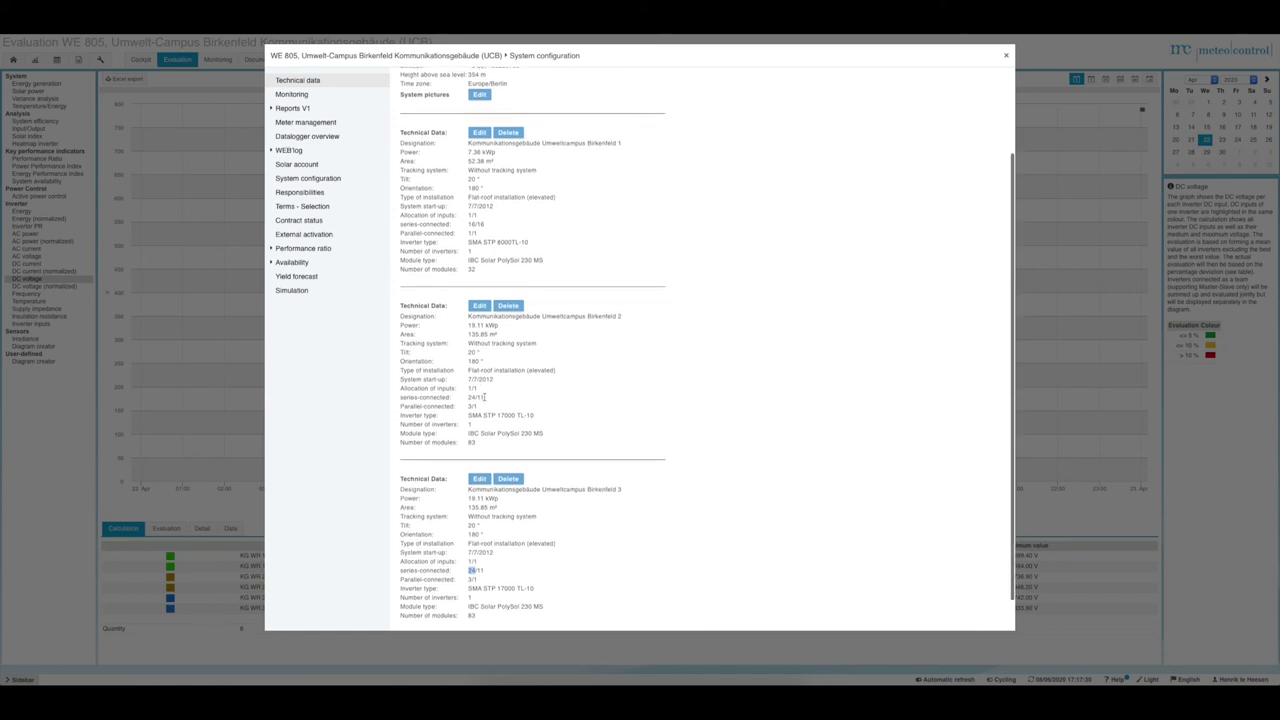
{"action": "left_click", "coordinate": [1006, 55]}
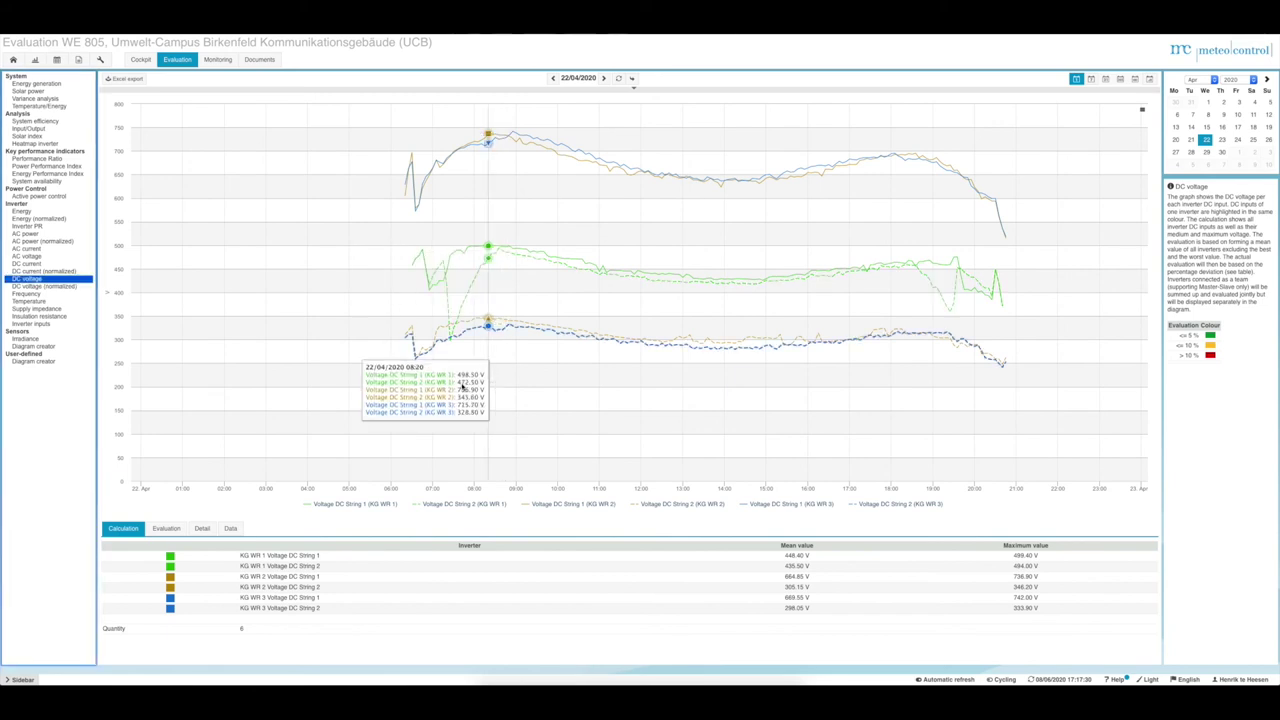
- Chart the normalized DC voltage in V/Umpp for all six strings on 22/04/2020
{"action": "left_click", "coordinate": [44, 287]}
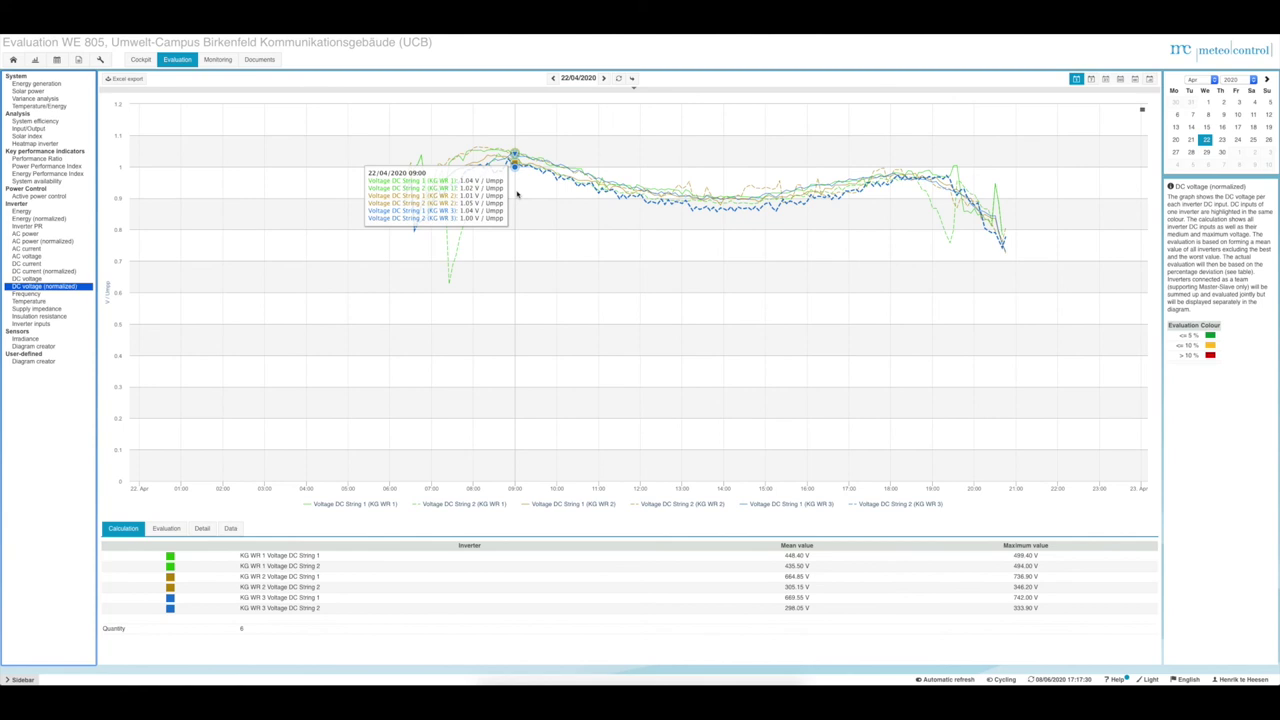
- Show the inverter temperature chart for 22/04/2020, with KG WR 3 peaking at 39.20 °C
{"action": "left_click", "coordinate": [29, 302]}
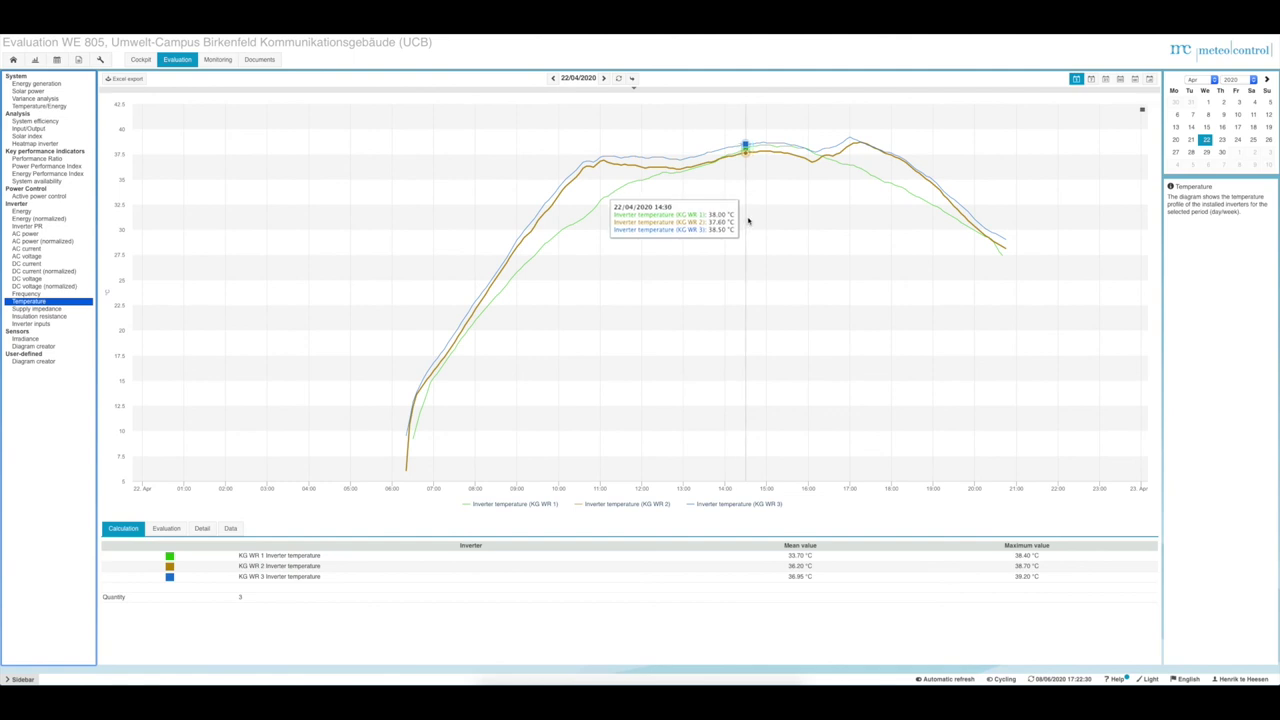
- Switch to the insulation resistance chart, with all inverters averaging about 3,000 kOhm
{"action": "left_click", "coordinate": [40, 316]}
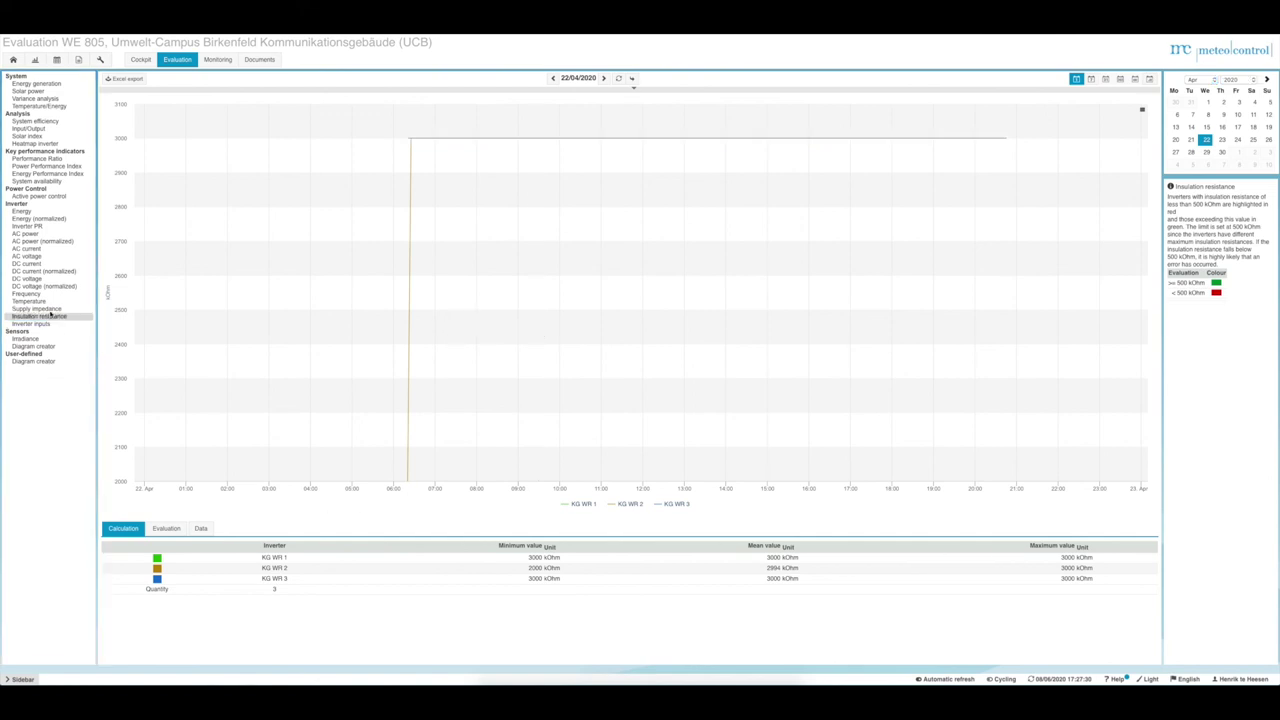
- Revisit the DC current and DC voltage charts, then show normalized AC power for 22/04/2020
{"action": "left_click", "coordinate": [29, 266]}
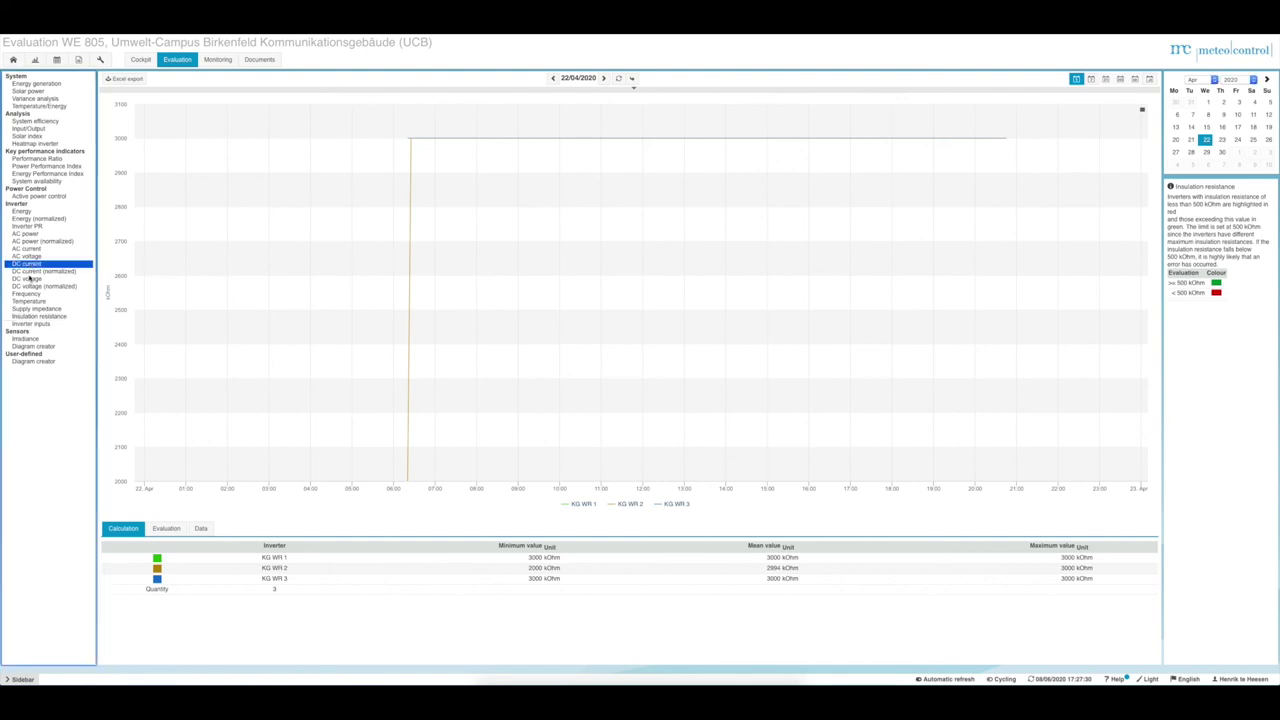
{"action": "left_click", "coordinate": [28, 279]}
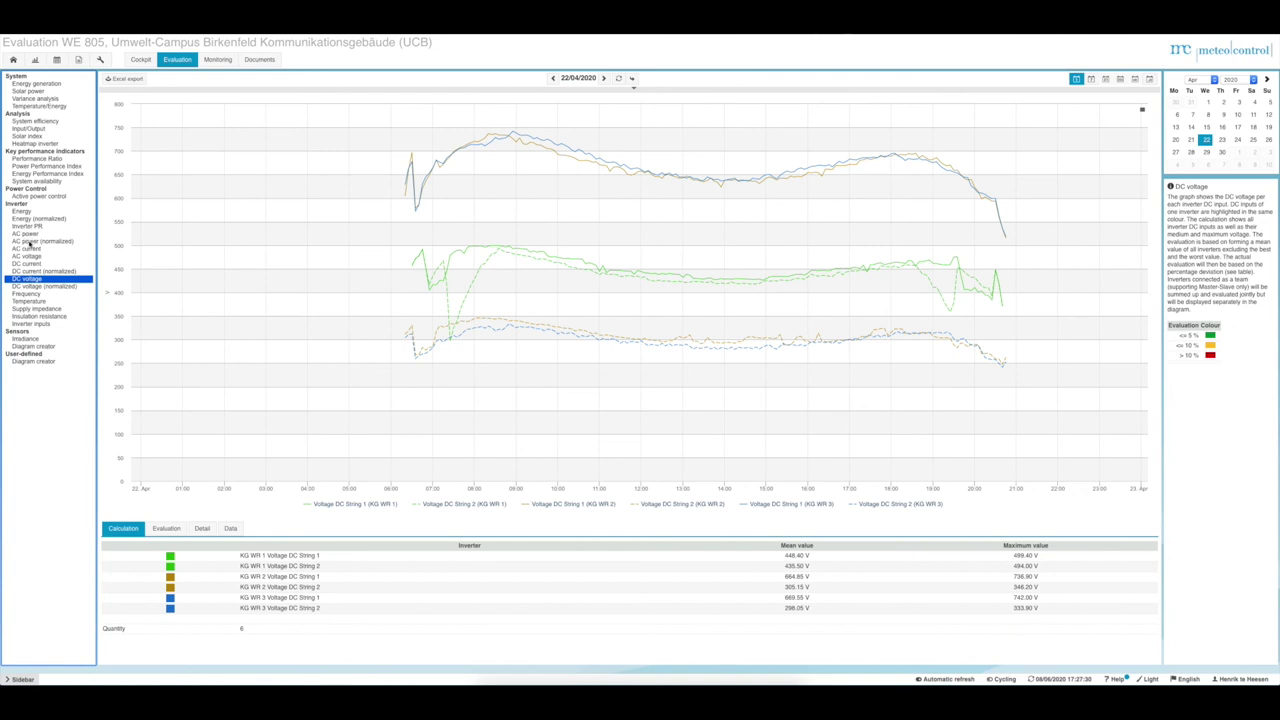
{"action": "left_click", "coordinate": [30, 242]}
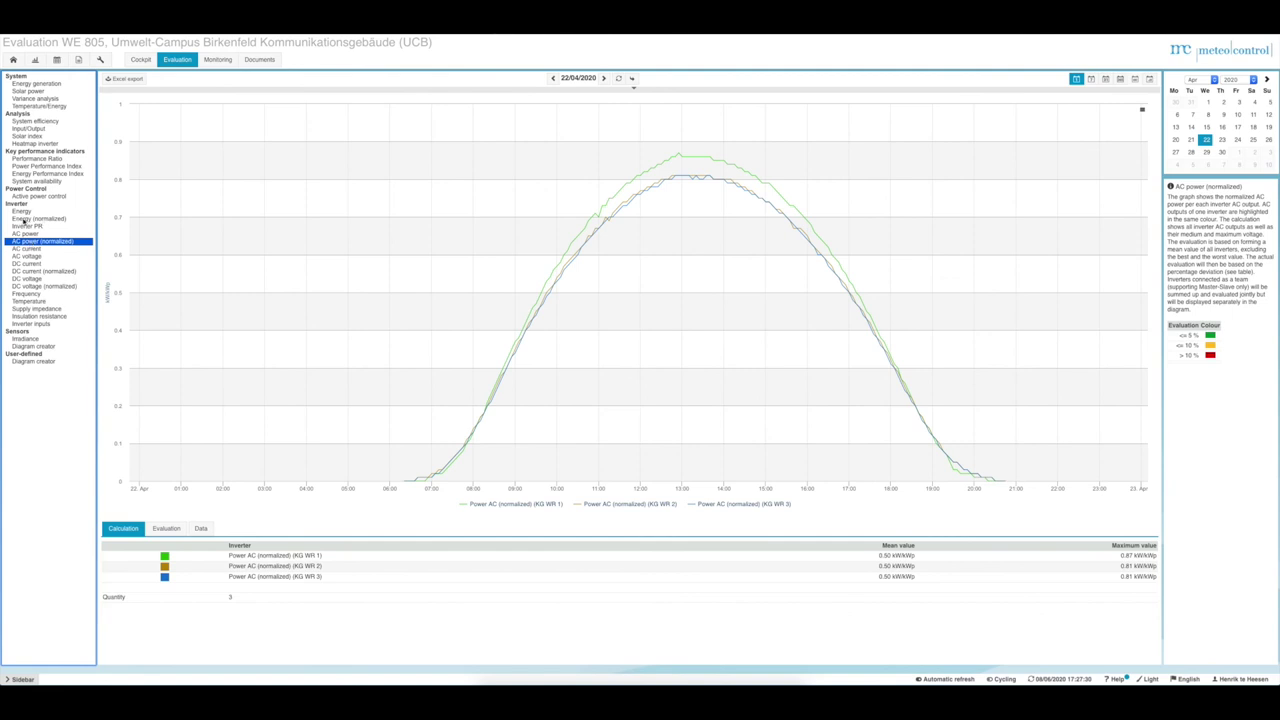
- Switch the normalized AC power chart to the April 2020 month view with daily values
{"action": "mouse_move", "coordinate": [671, 296]}
{"action": "mouse_move", "coordinate": [696, 228]}
{"action": "left_click", "coordinate": [1106, 79]}
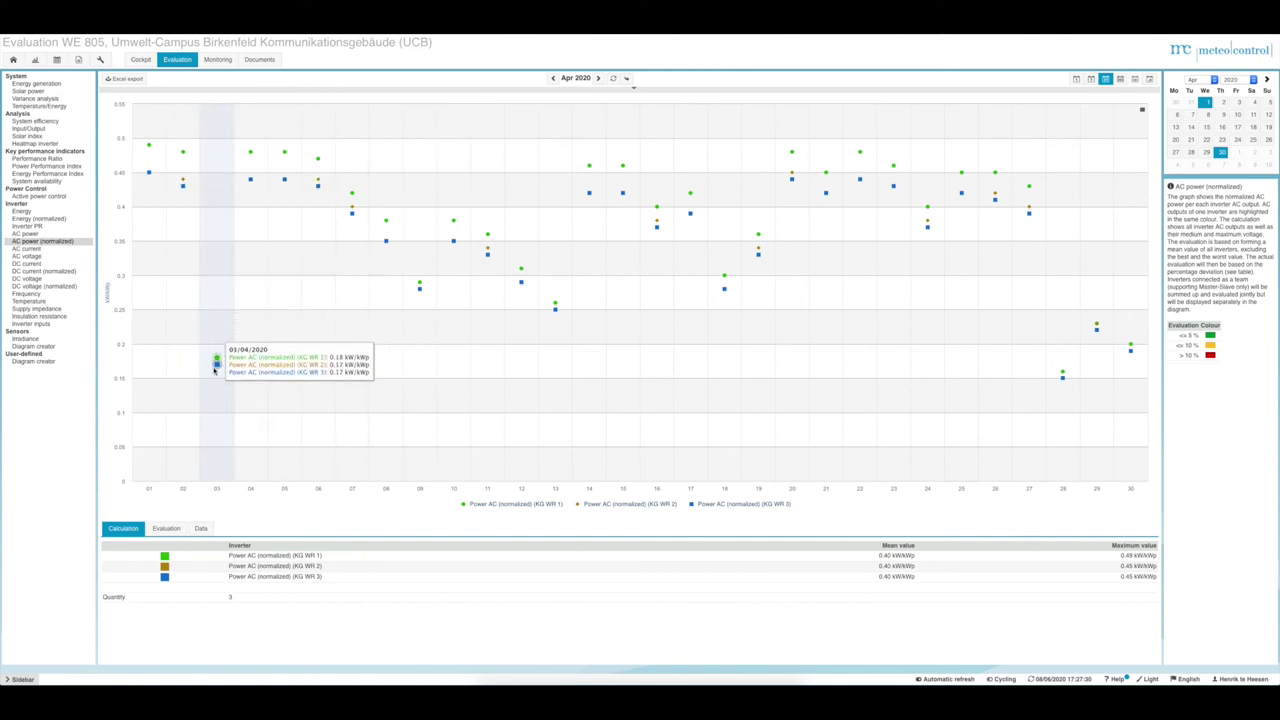
- Step back to March 2020 and inspect the daily normalized AC power, with maxima 0.51, 0.47 and 0.47
{"action": "left_click", "coordinate": [554, 80]}
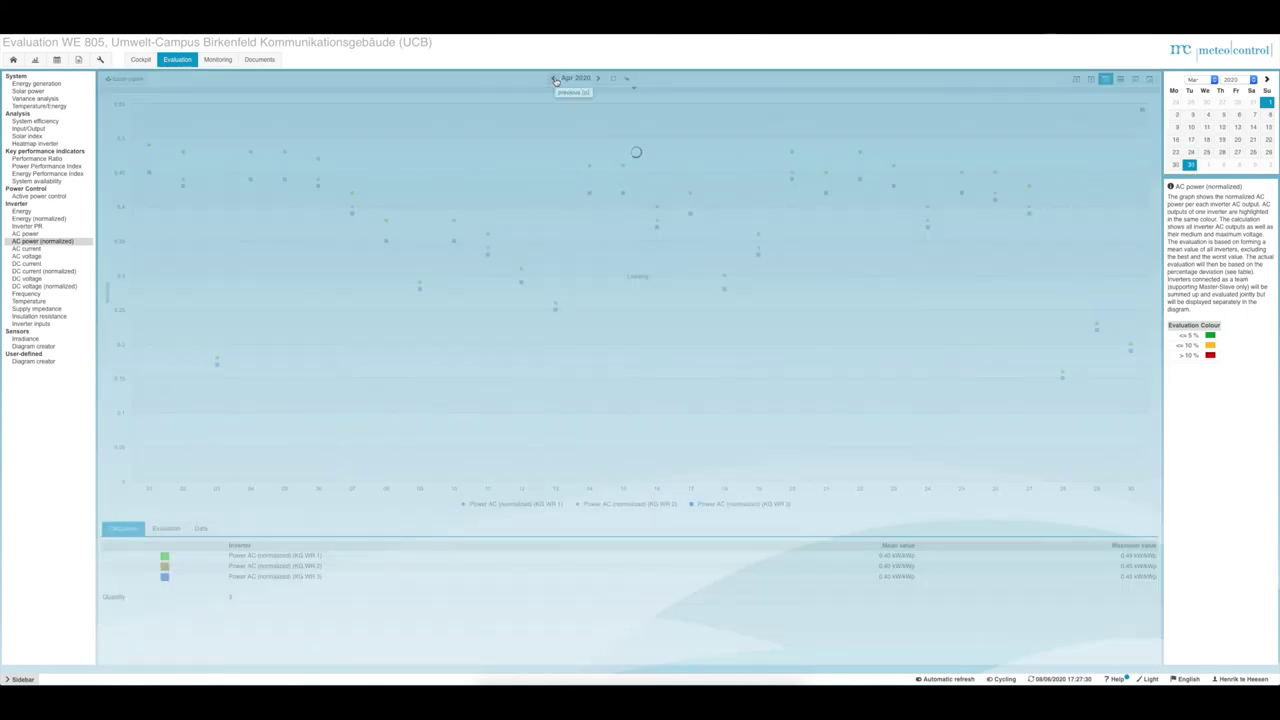
{"action": "mouse_move", "coordinate": [739, 192]}
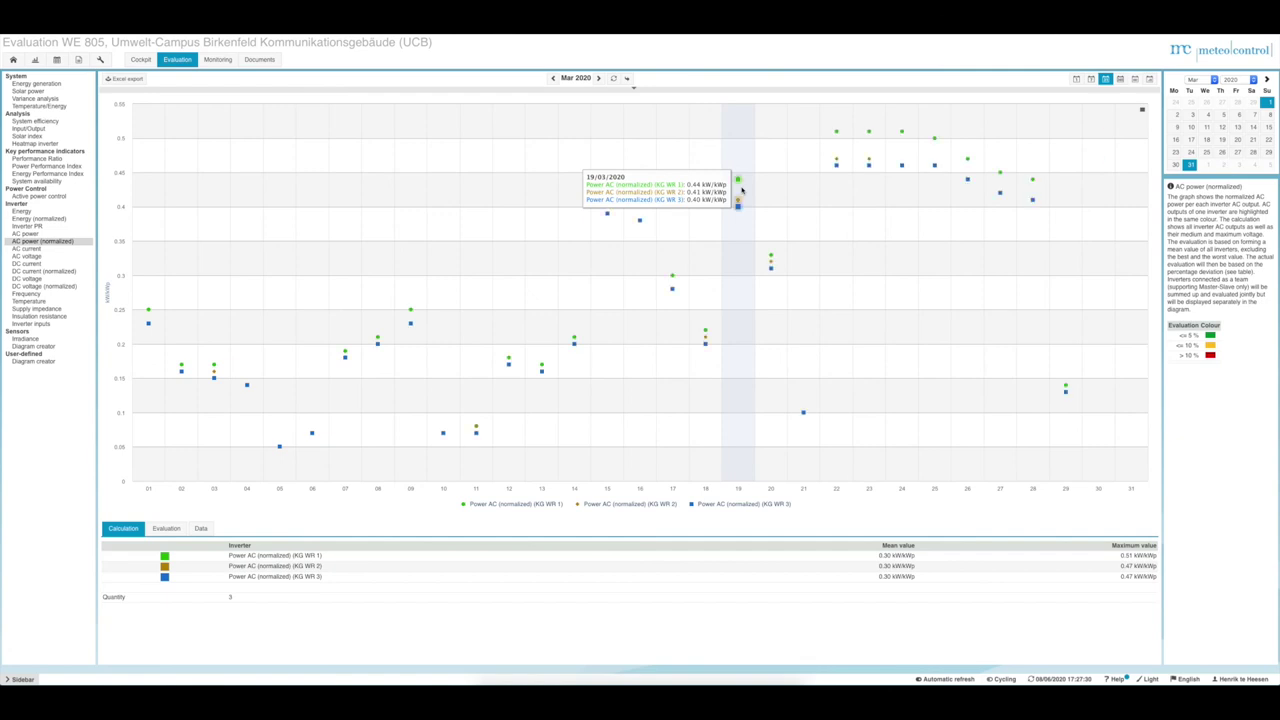
{"action": "mouse_move", "coordinate": [798, 210]}
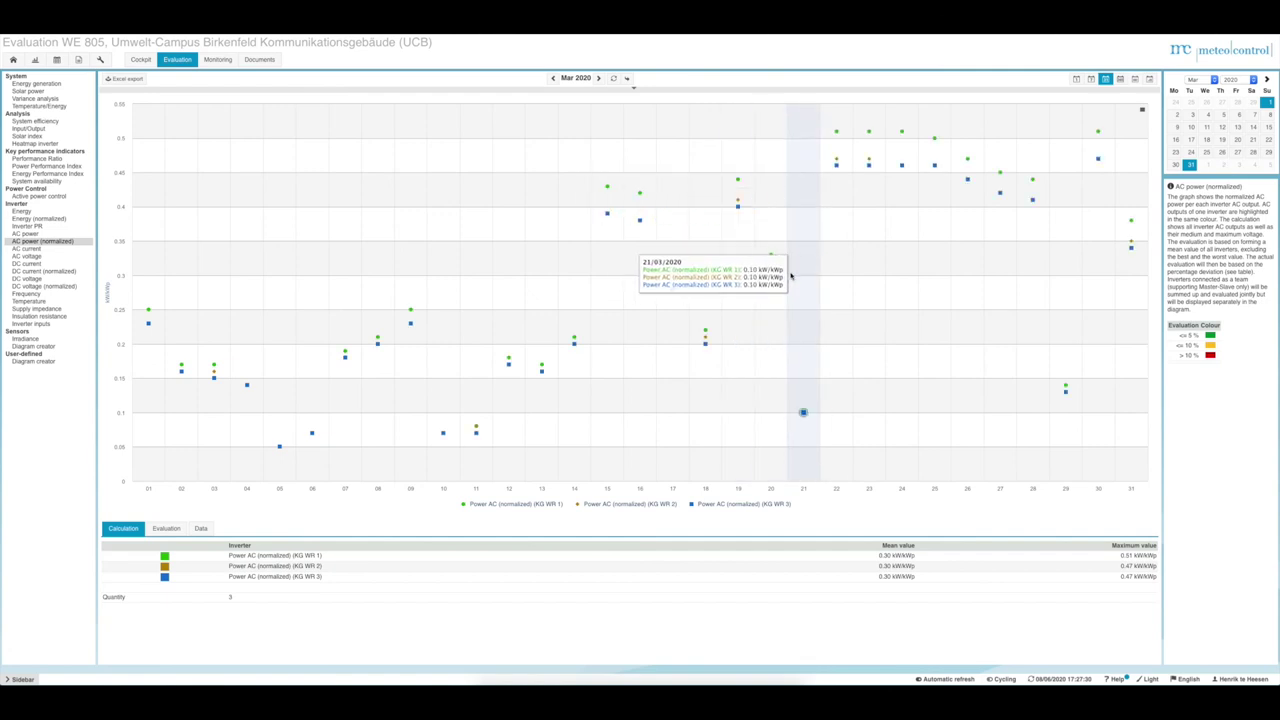
{"action": "mouse_move", "coordinate": [770, 291]}
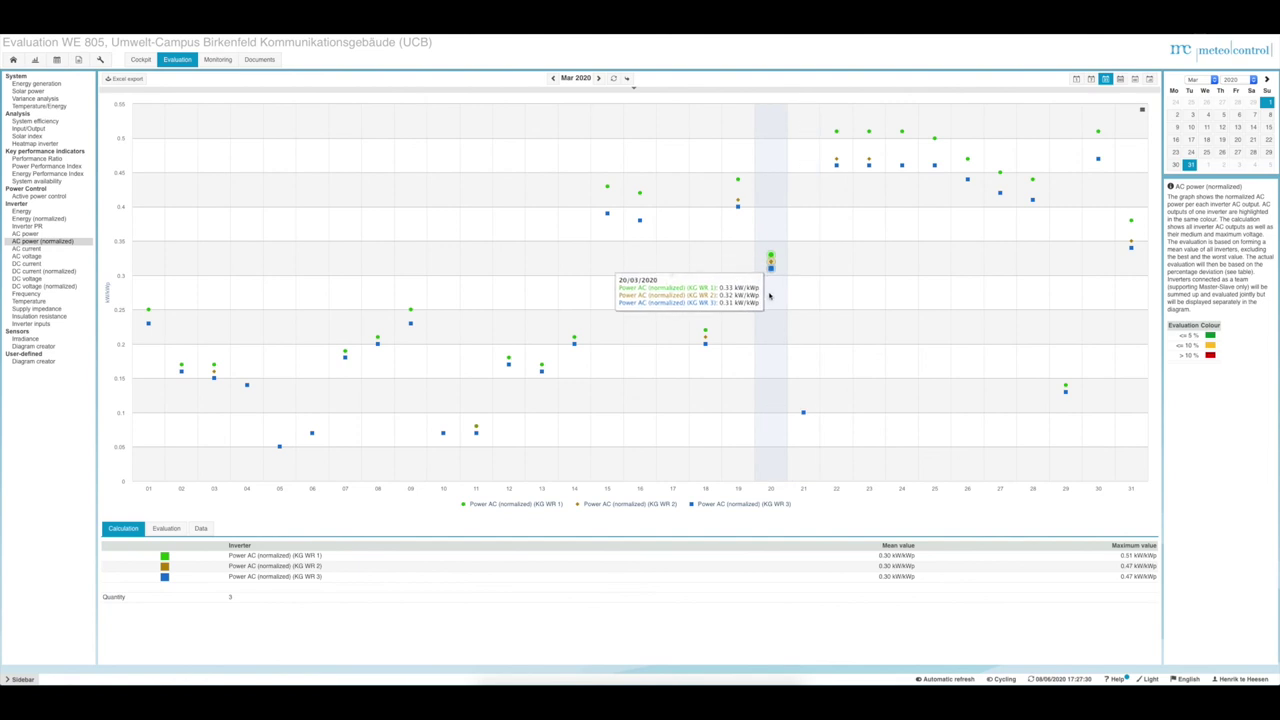